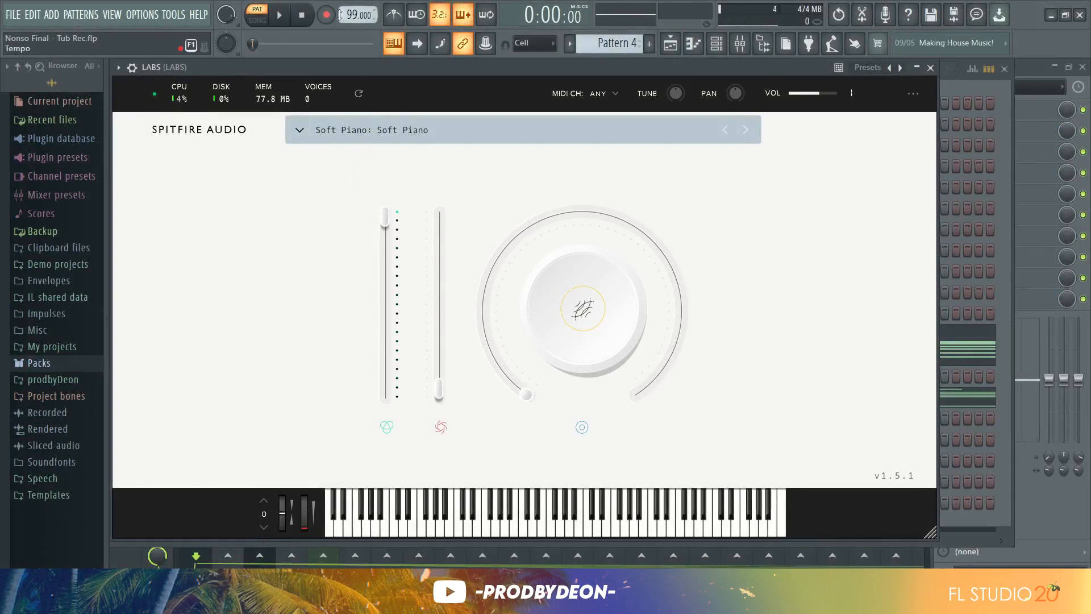
Open the LABS piano roll, delete the first A#4 note, and redraw it from the start of bar 1 with a low velocity
key(F7)
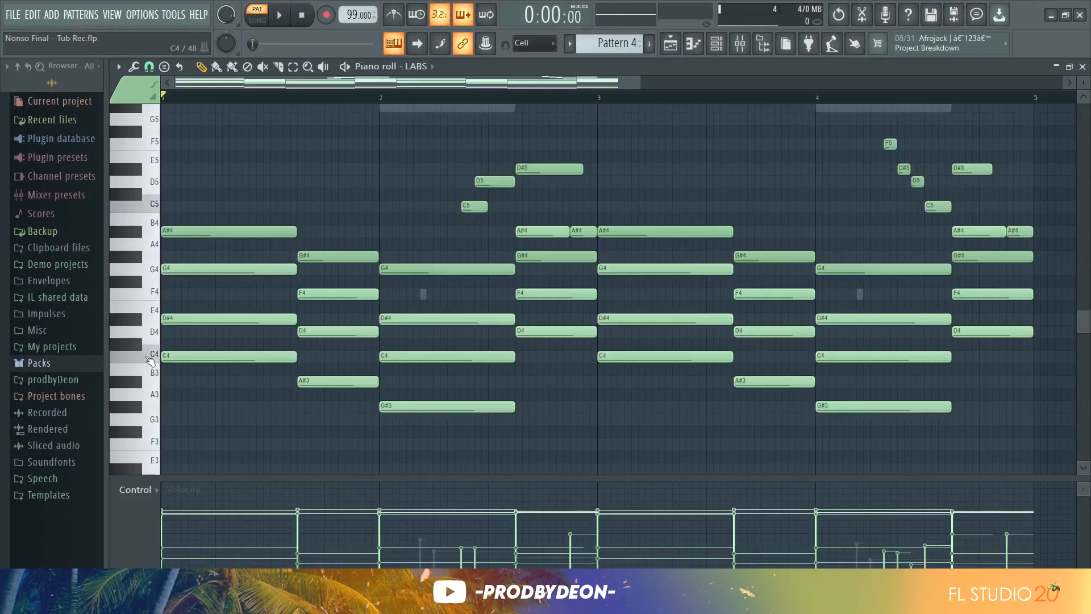
right_click(226, 229)
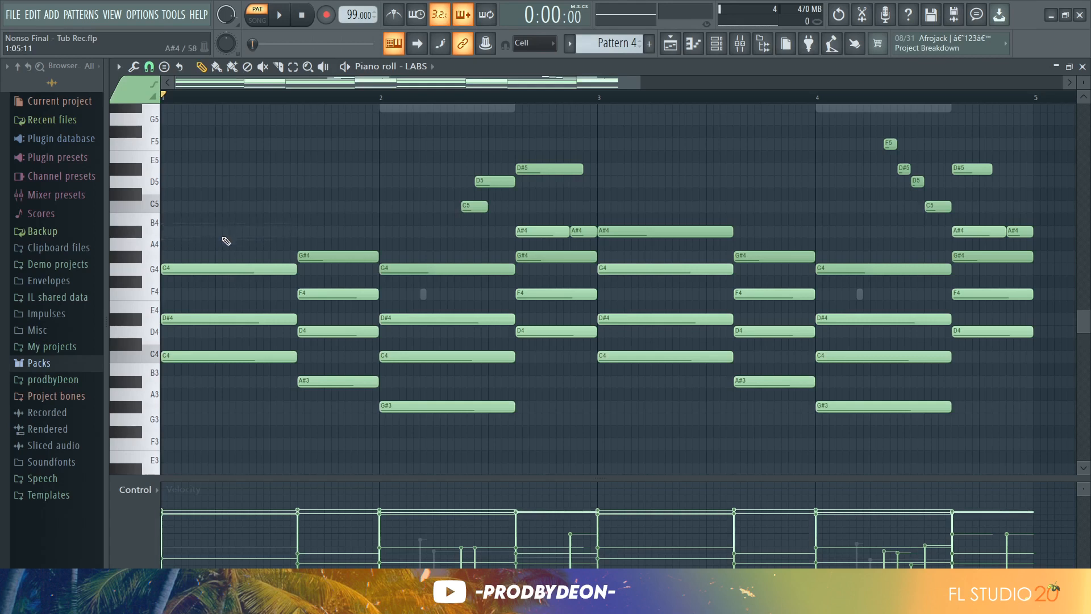
click(194, 230)
drag(211, 237, 285, 235)
drag(190, 512, 170, 536)
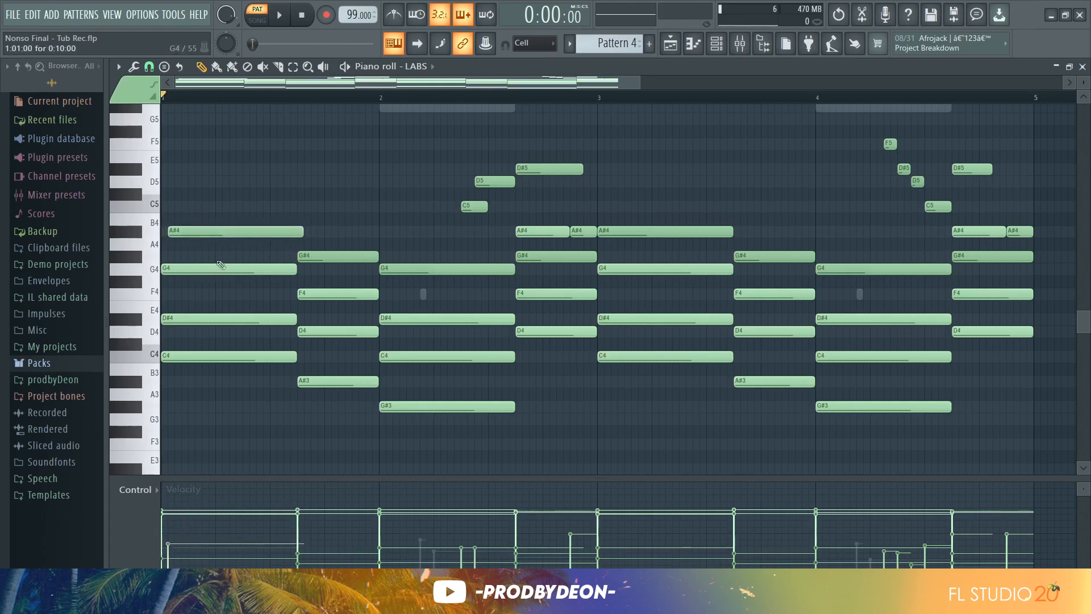
drag(230, 235, 187, 234)
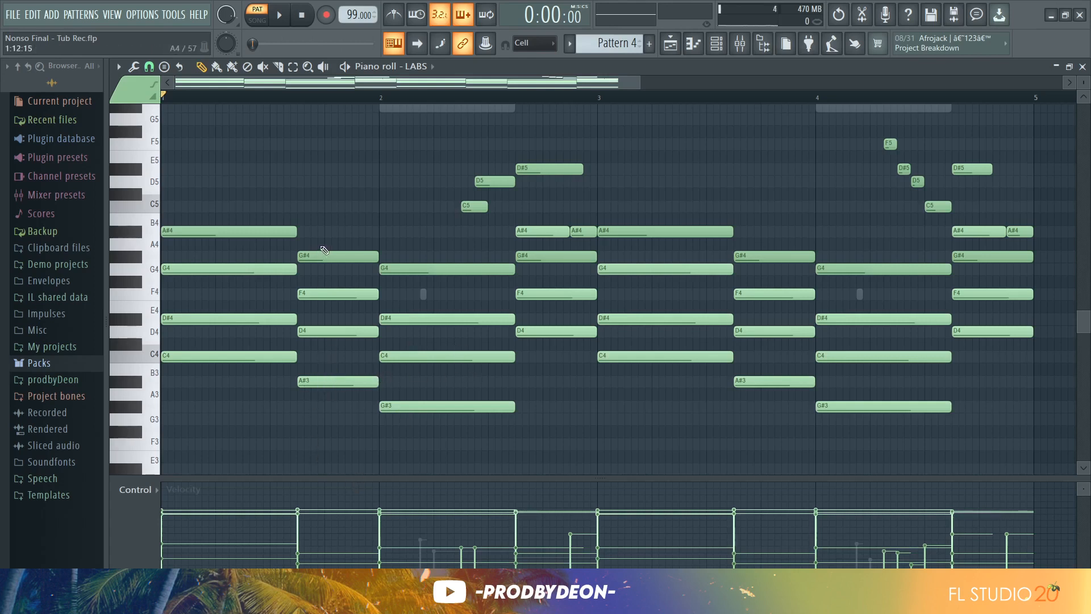
Try transposing the longer A#4 note near the end of bar 2 down one octave and return it to A#4
click(555, 236)
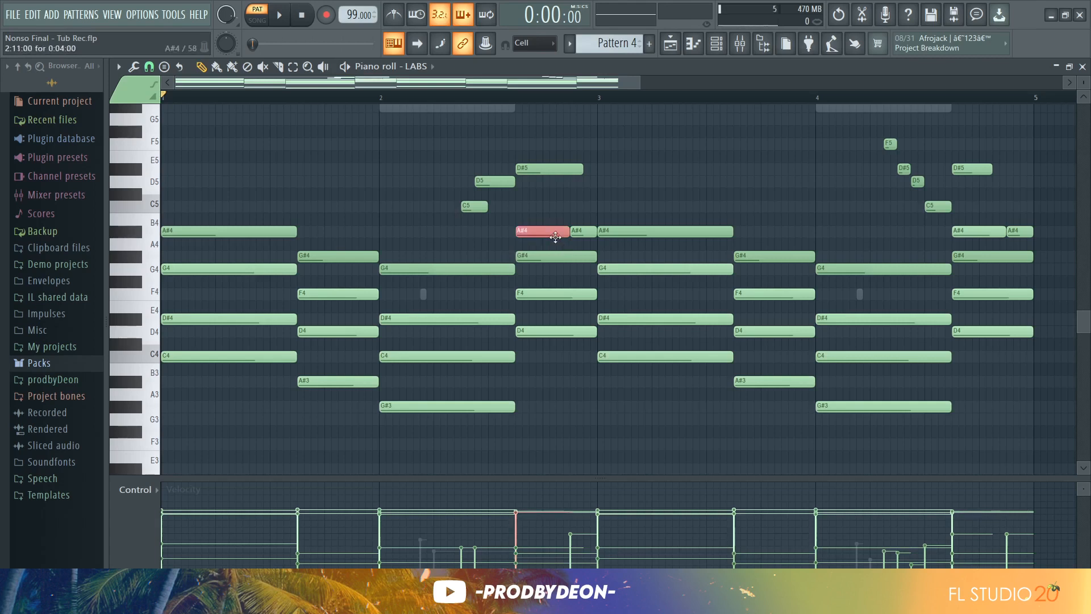
key(ctrl+Down)
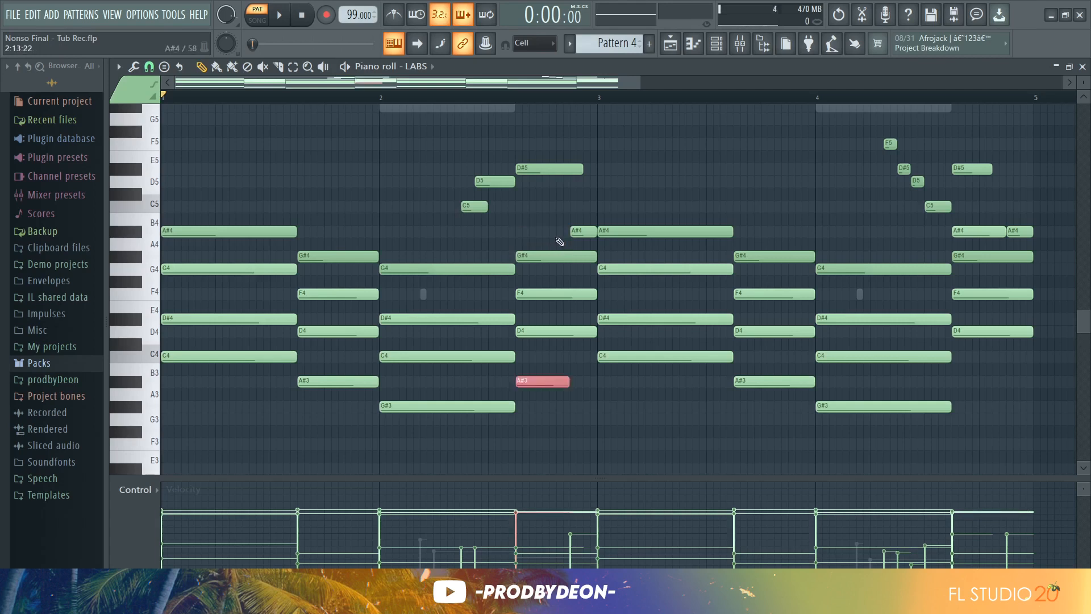
key(ctrl+Up)
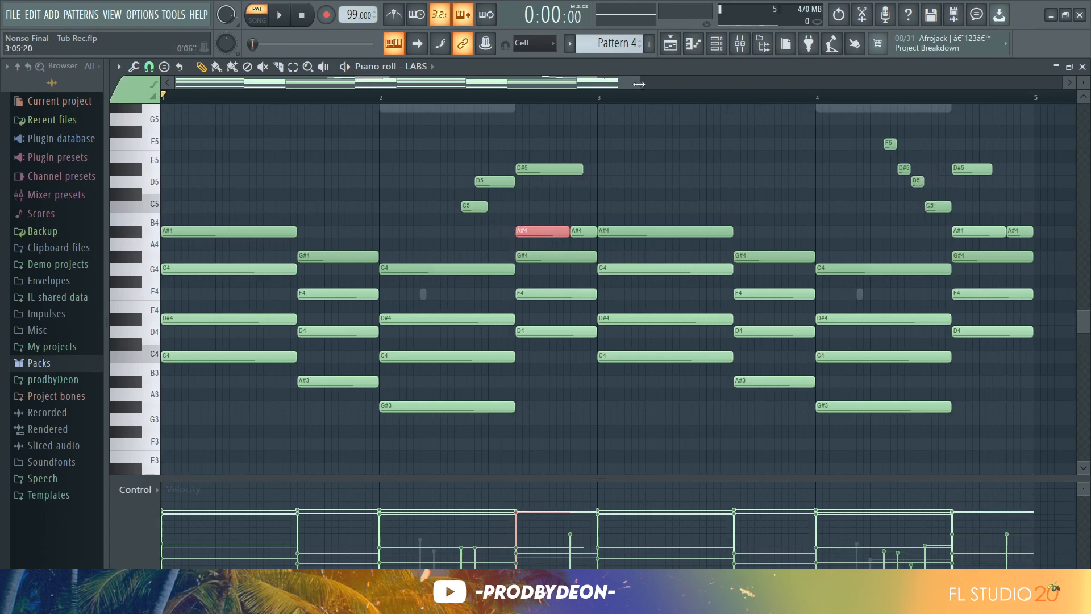
Strum the LABS chords with slightly reduced start and end time strengths, checking the effect in playback before accepting it
drag(634, 82, 442, 89)
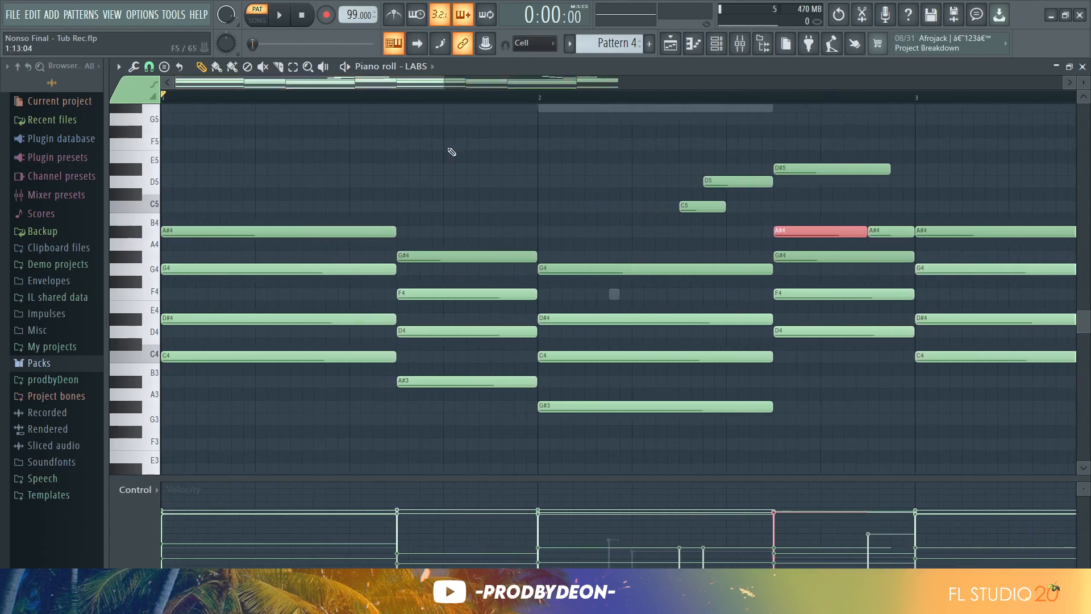
click(450, 148)
right_click(456, 149)
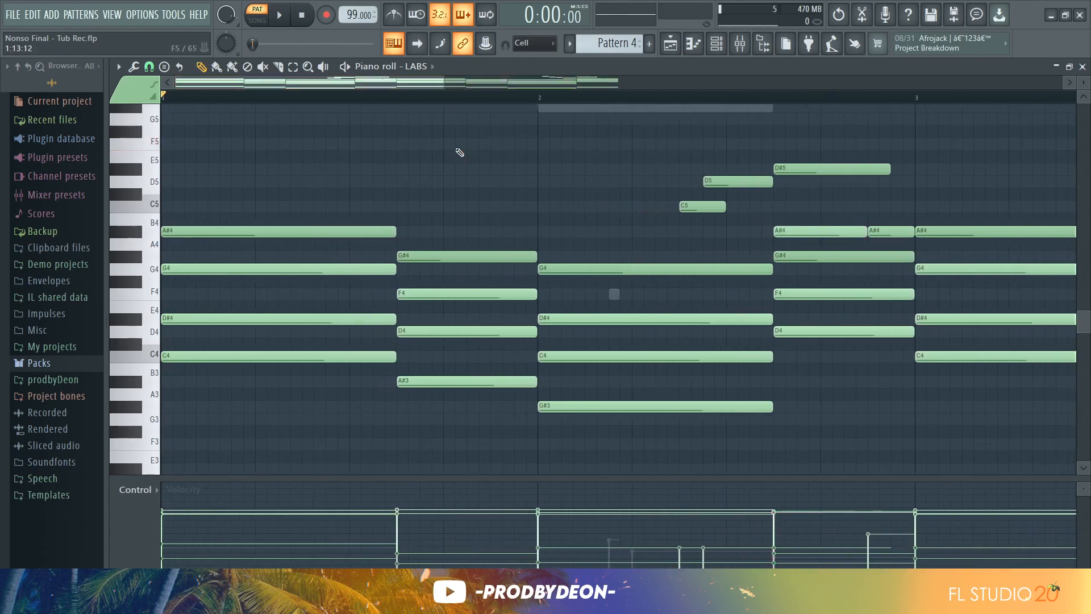
key(alt+s)
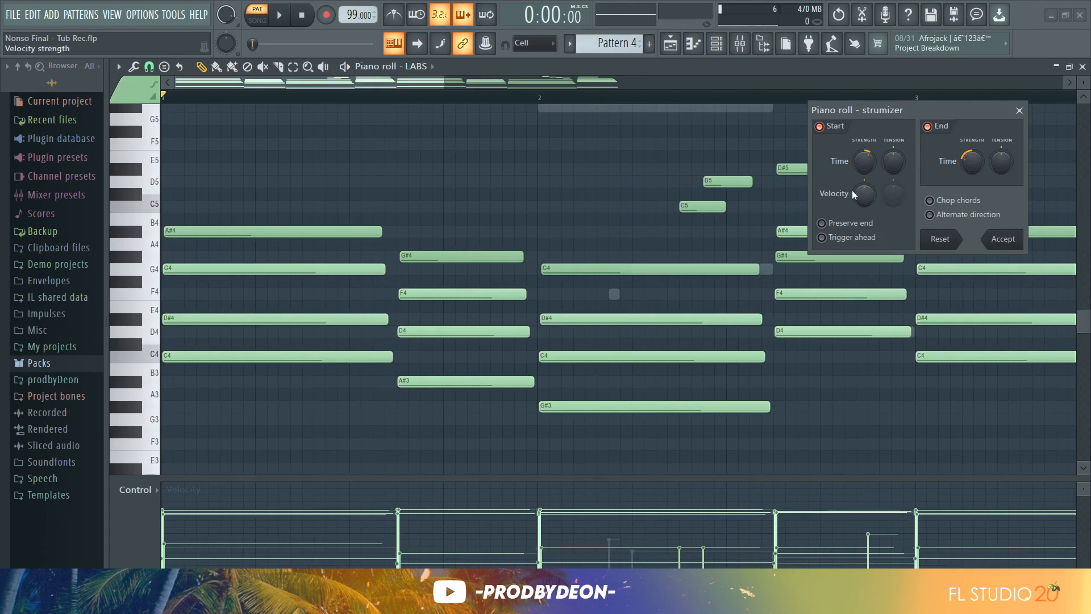
drag(966, 167, 966, 172)
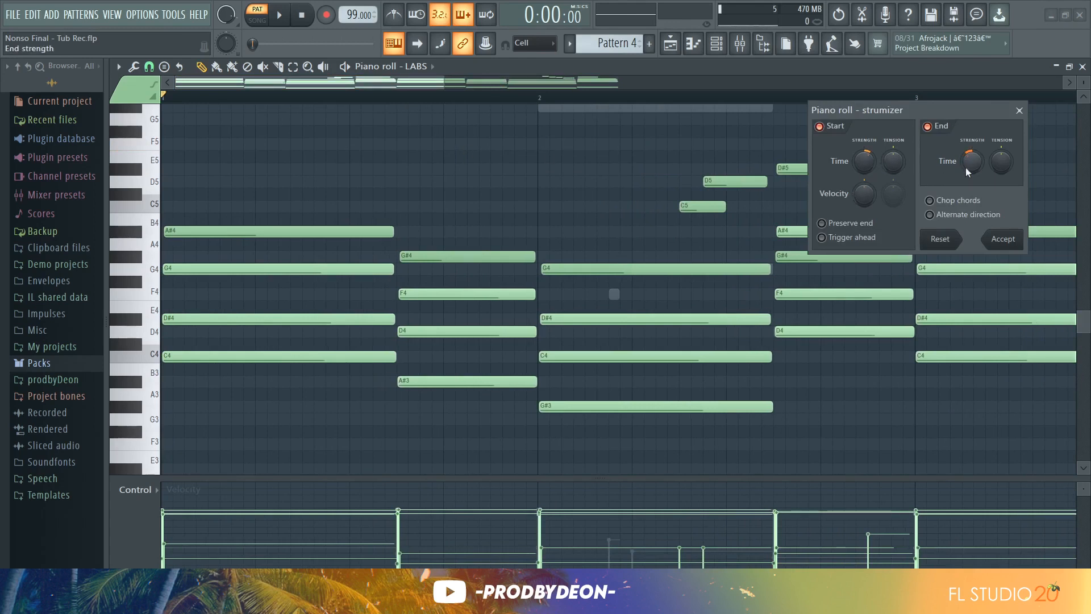
key(space)
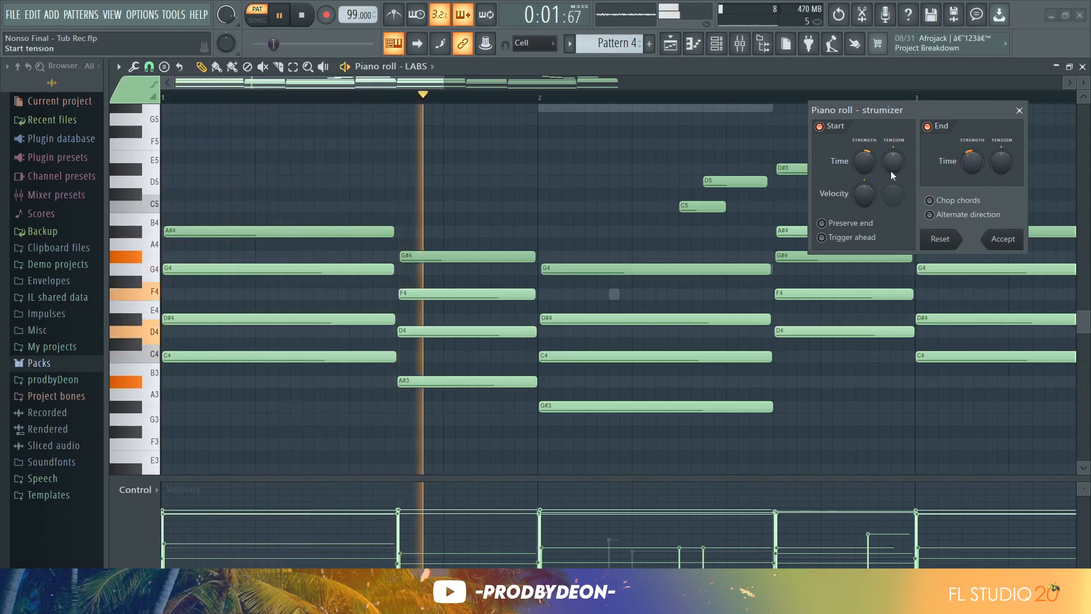
drag(867, 167, 865, 167)
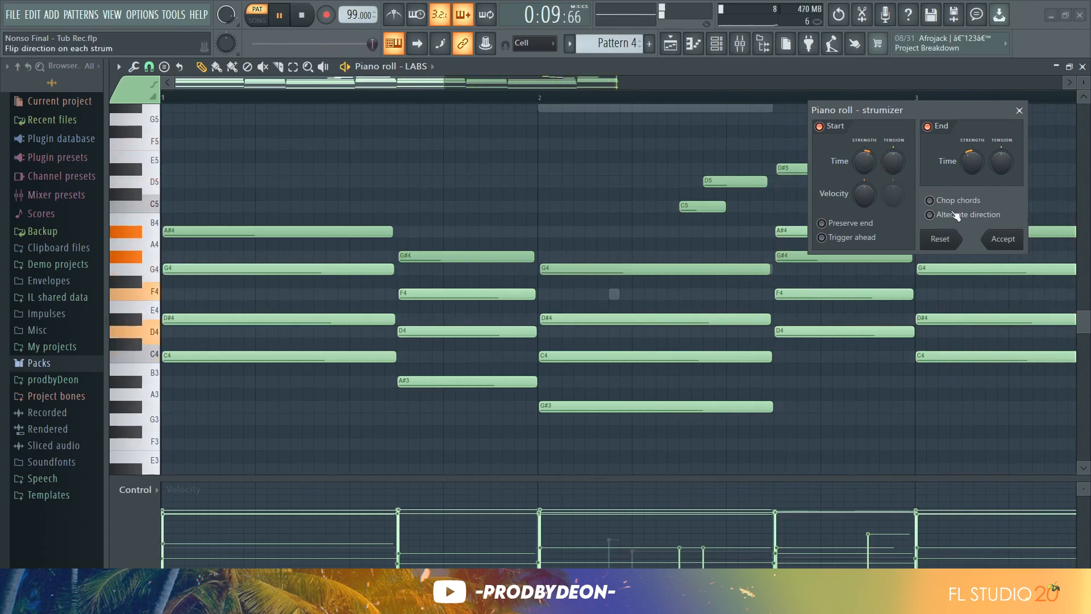
click(1001, 237)
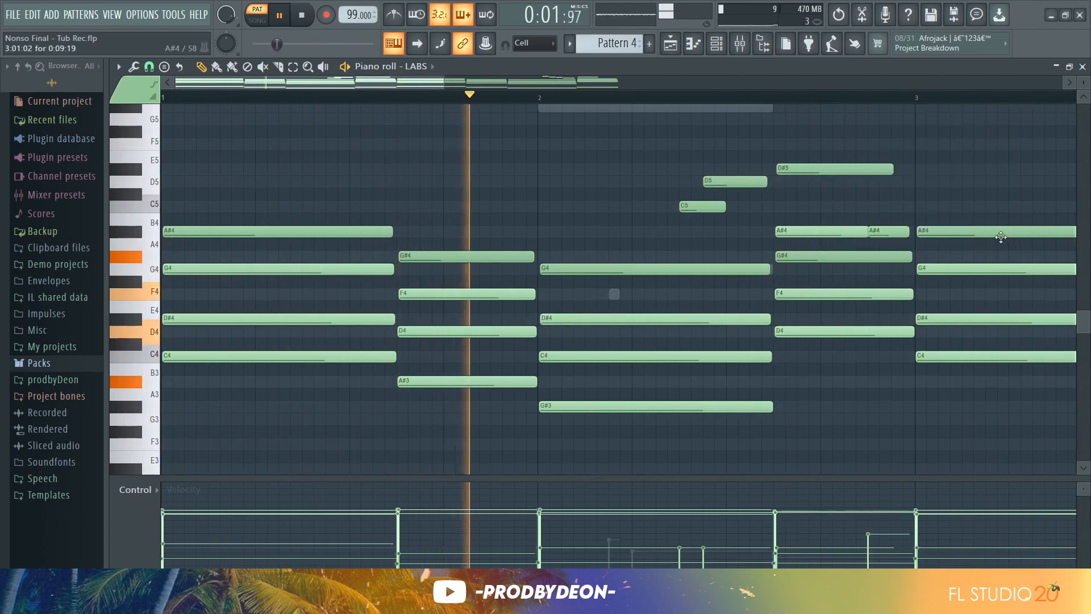
Shorten the longer A#4 note near the end of bar 2 so it stops before the following A#4
click(853, 232)
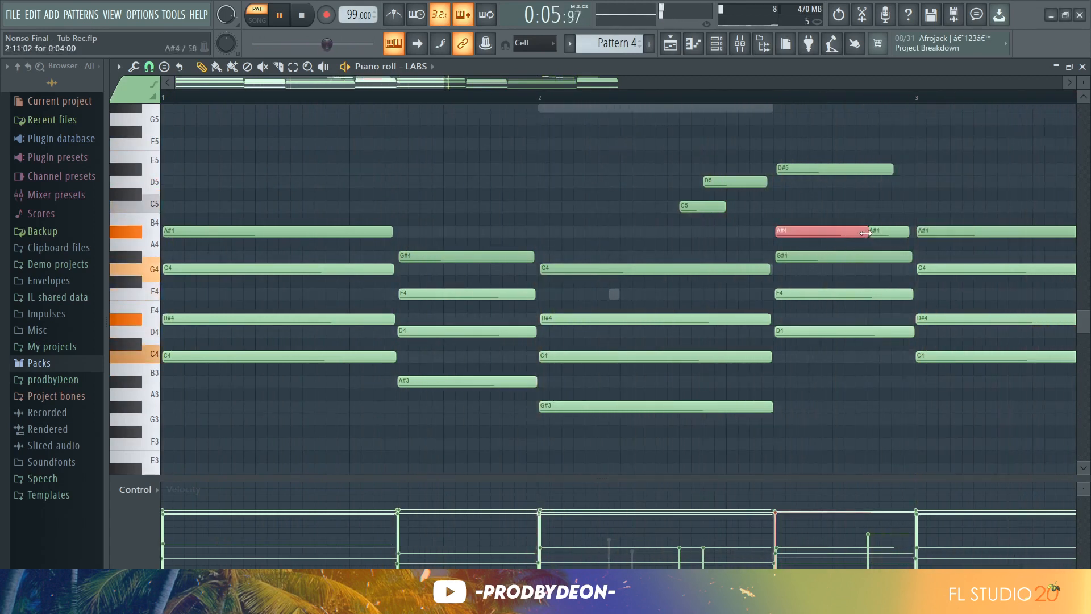
drag(867, 232, 861, 233)
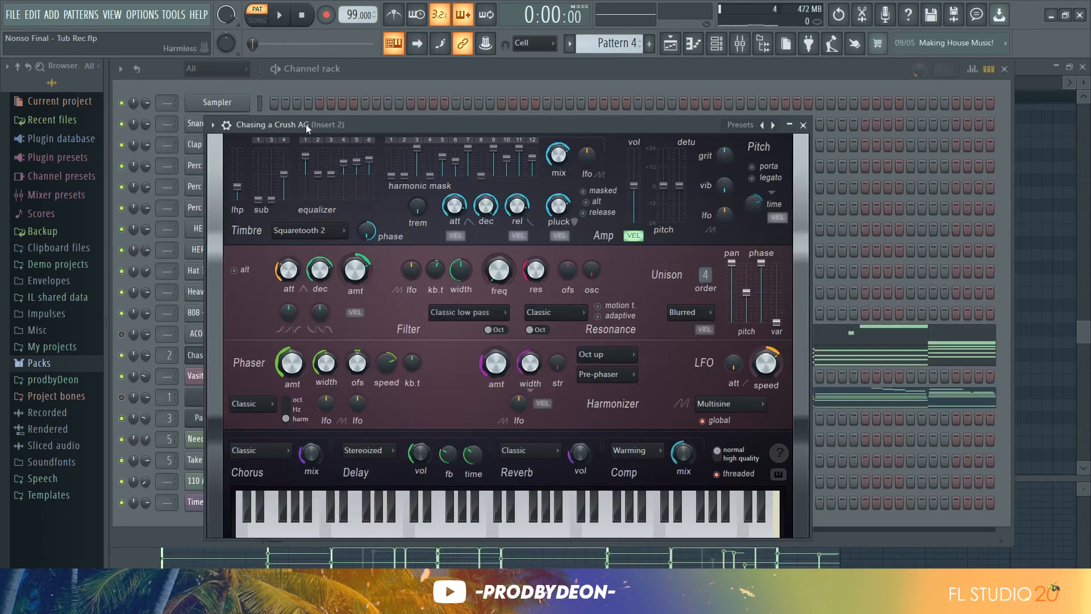
Open the Chasing a Crush AG piano roll, try the chords in a lower octave, and play them back in their original octave
click(693, 45)
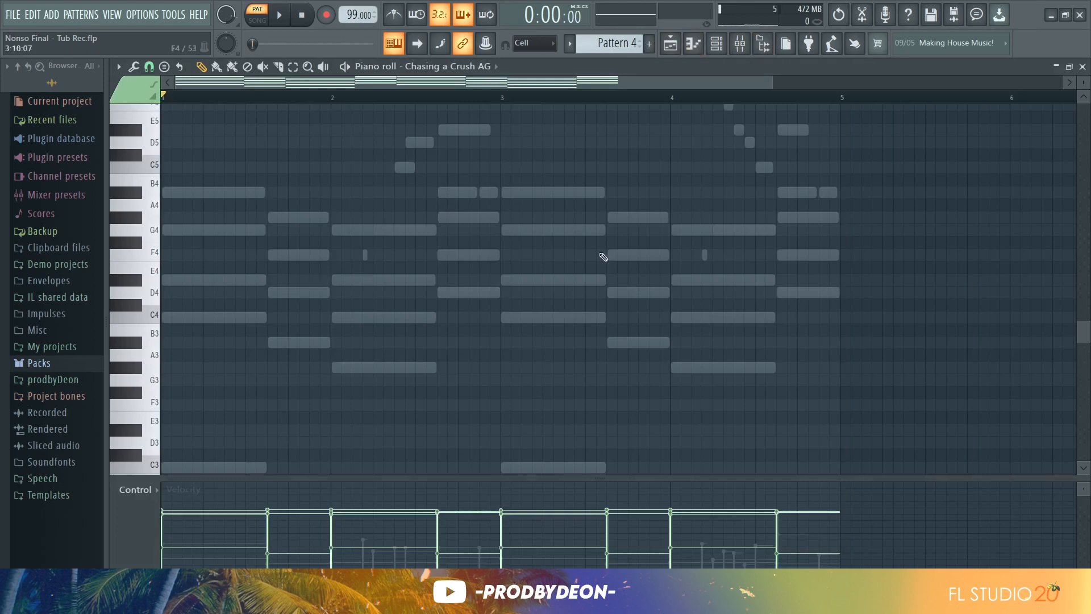
drag(1082, 335, 1081, 257)
key(ctrl+Down)
key(ctrl+Down)
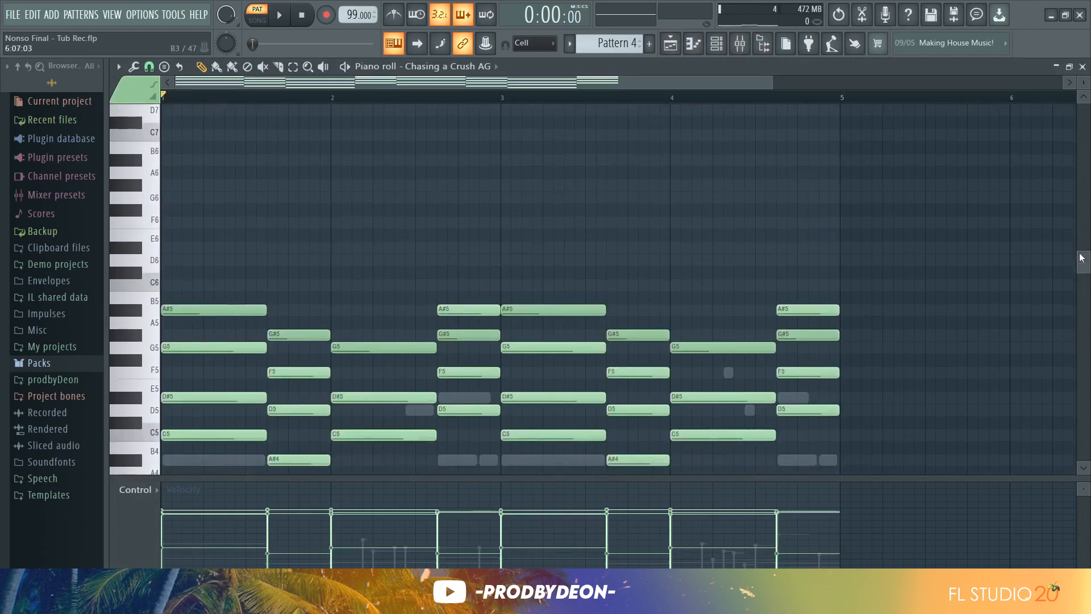
key(ctrl+Up)
key(ctrl+Up)
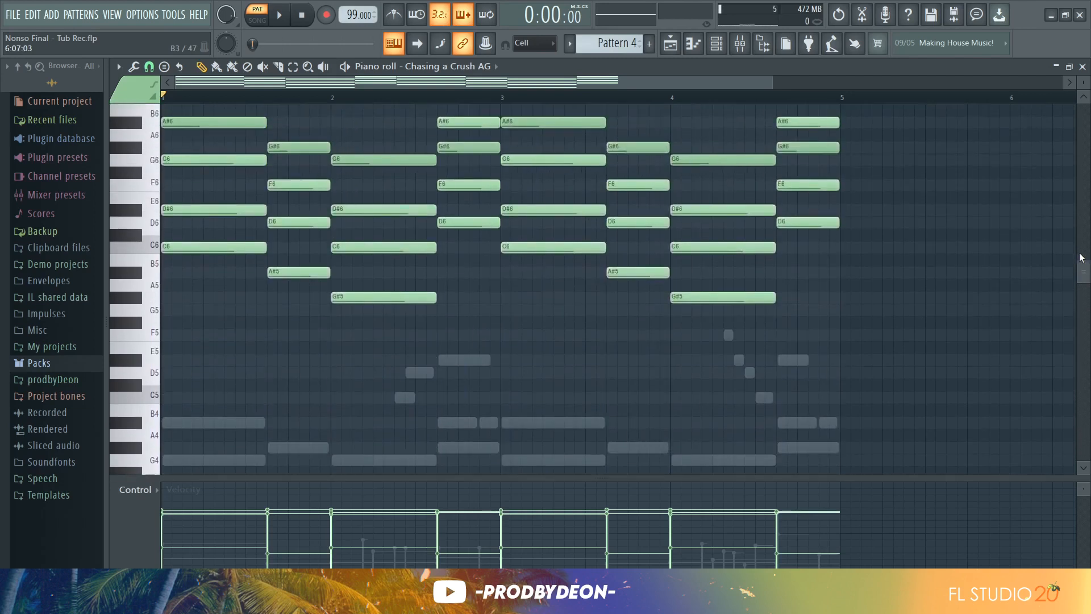
key(space)
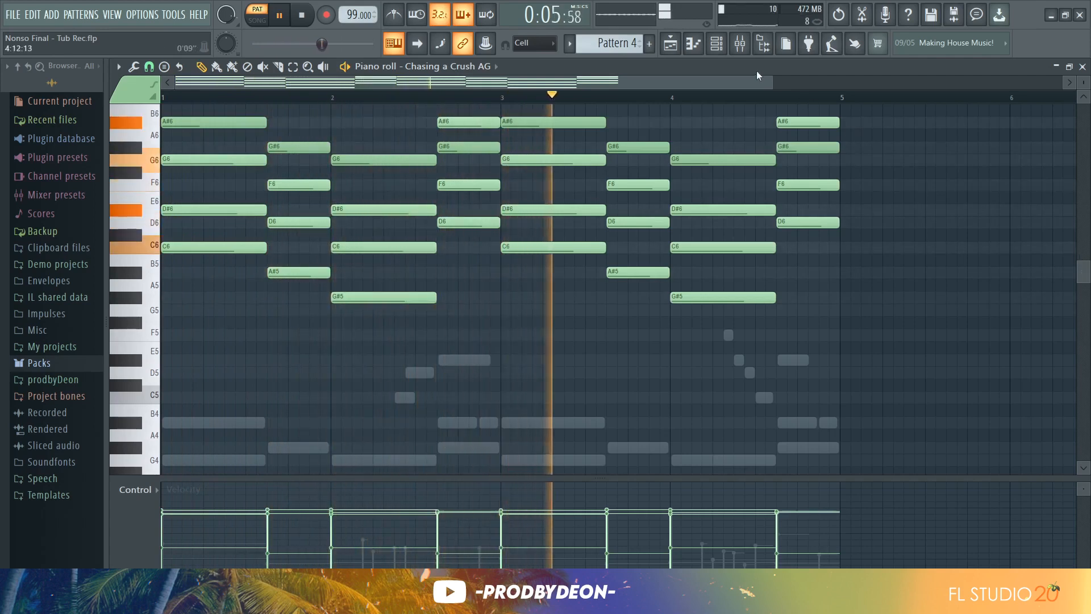
key(space)
Inspect the Fruity parametric EQ 2 curve on mixer insert 2
click(744, 50)
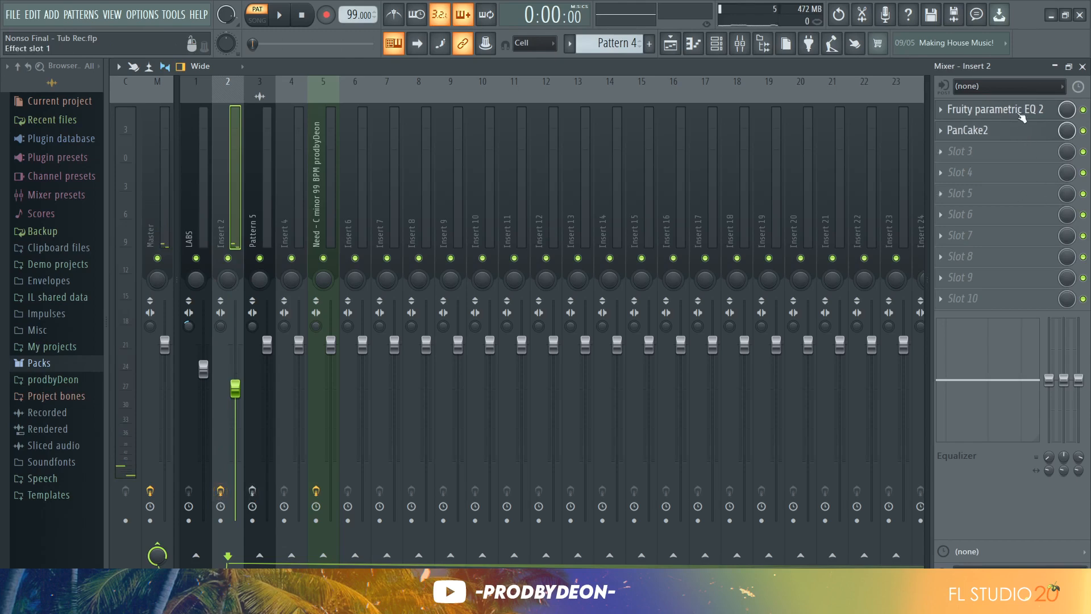
click(994, 109)
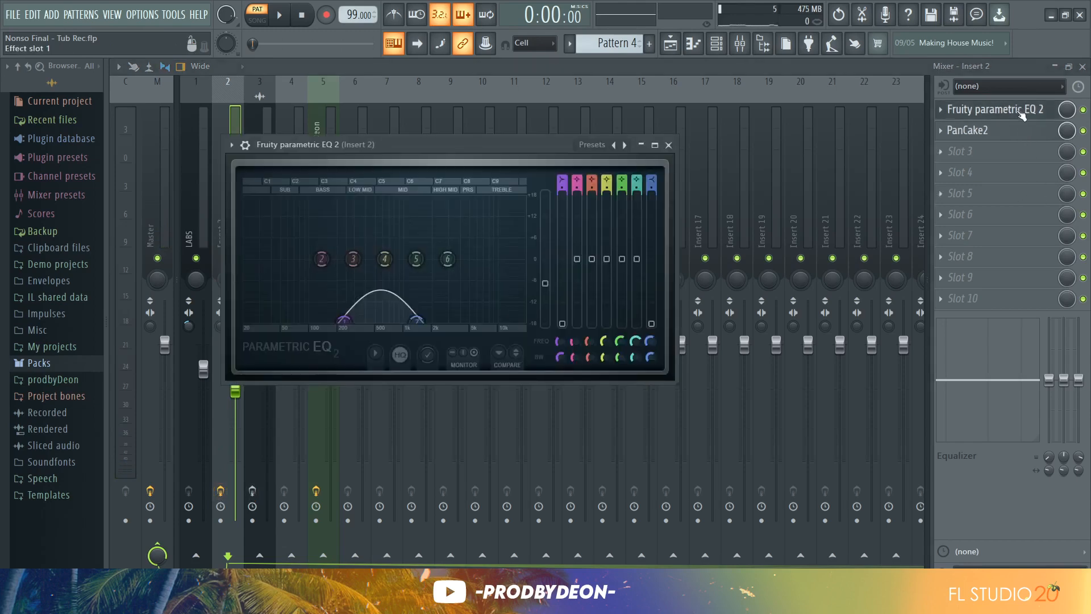
click(1021, 113)
Set the PanCake2 mix on insert 2 to 64% and listen to the panning effect during playback
click(1014, 132)
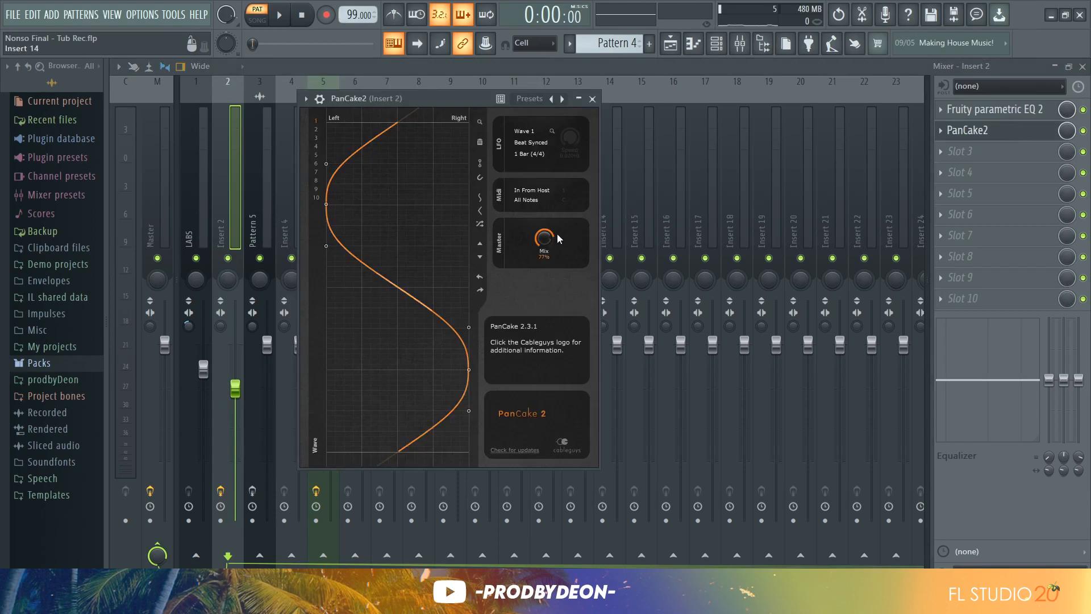
drag(546, 238, 545, 241)
key(space)
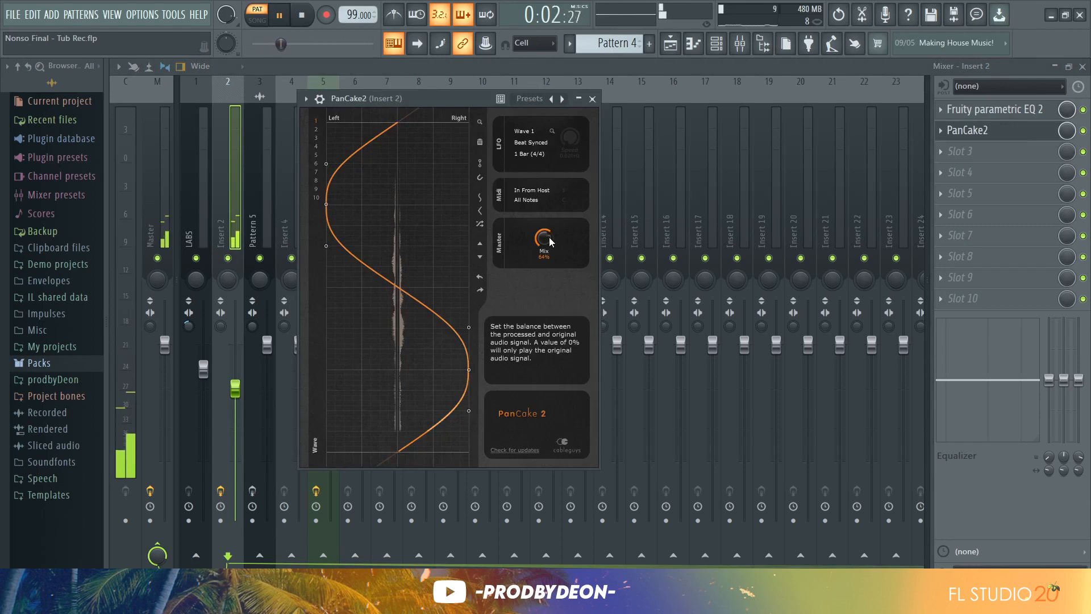
click(593, 98)
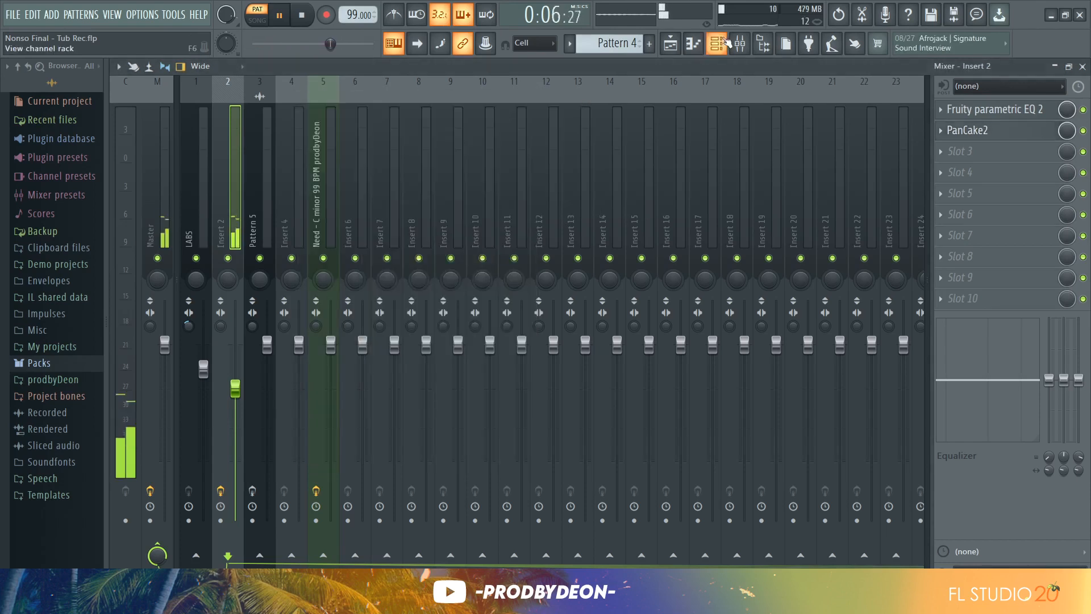
key(space)
Unmute the LABS channel in the channel rack and play it together with Chasing a Crush AG
key(F6)
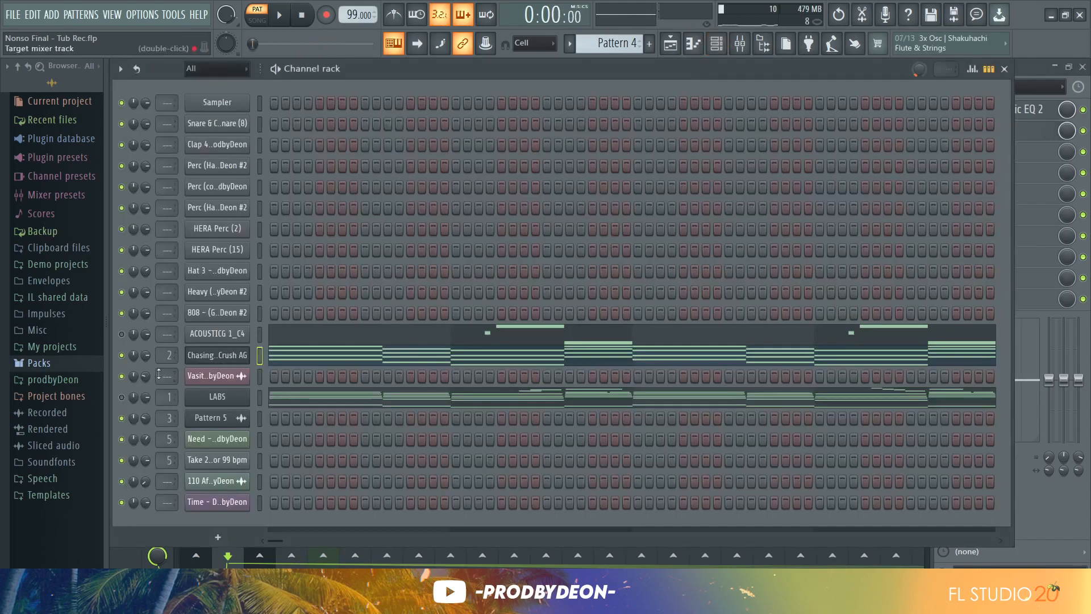
key(space)
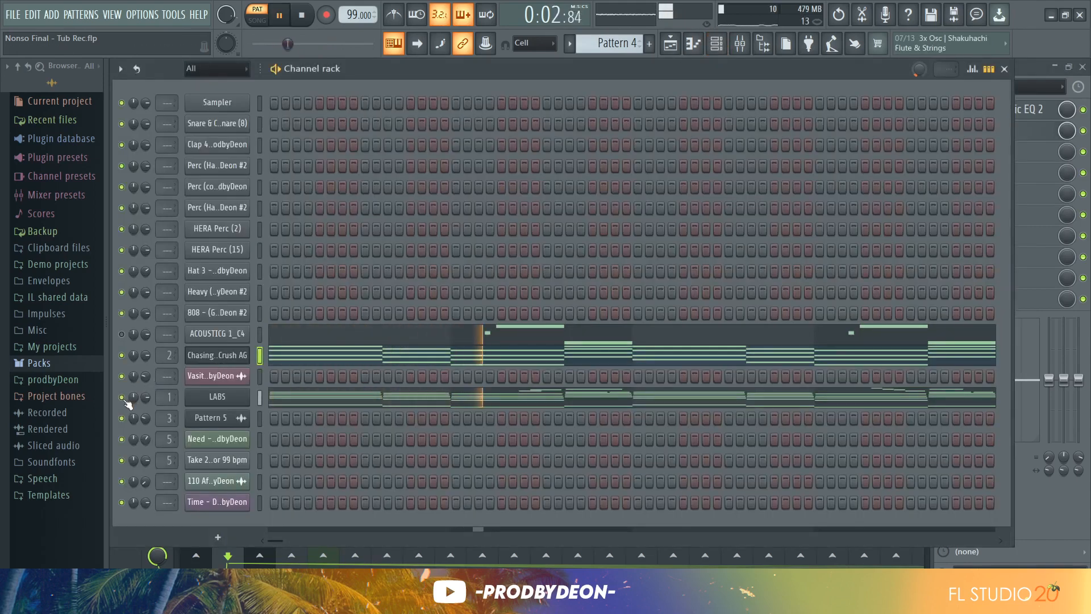
key(space)
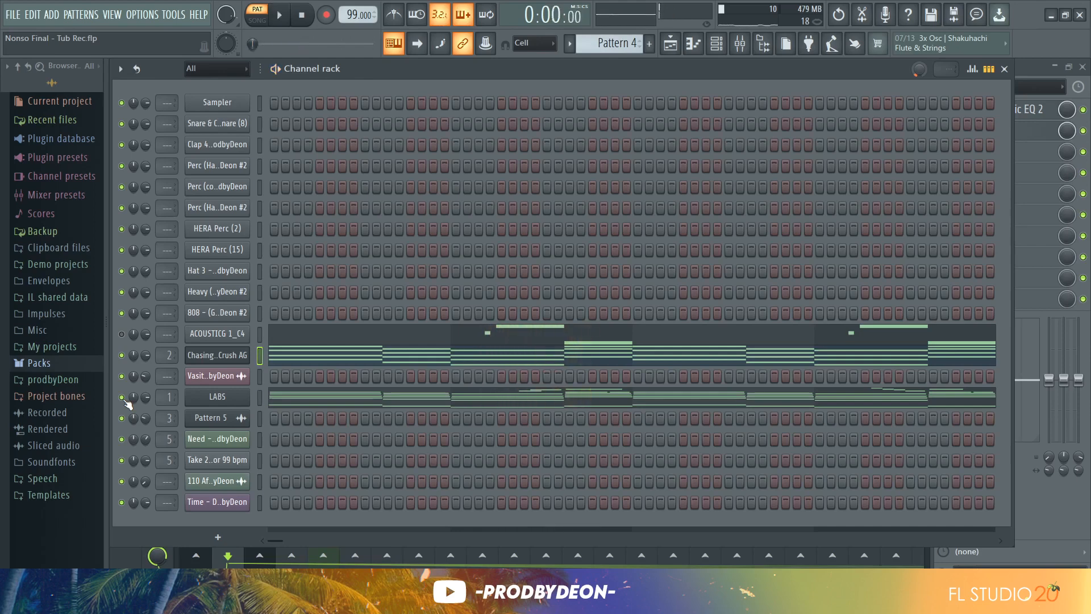
Open the ACOUSTICG 1_C4 notes in the piano roll and play the pattern with them
click(230, 335)
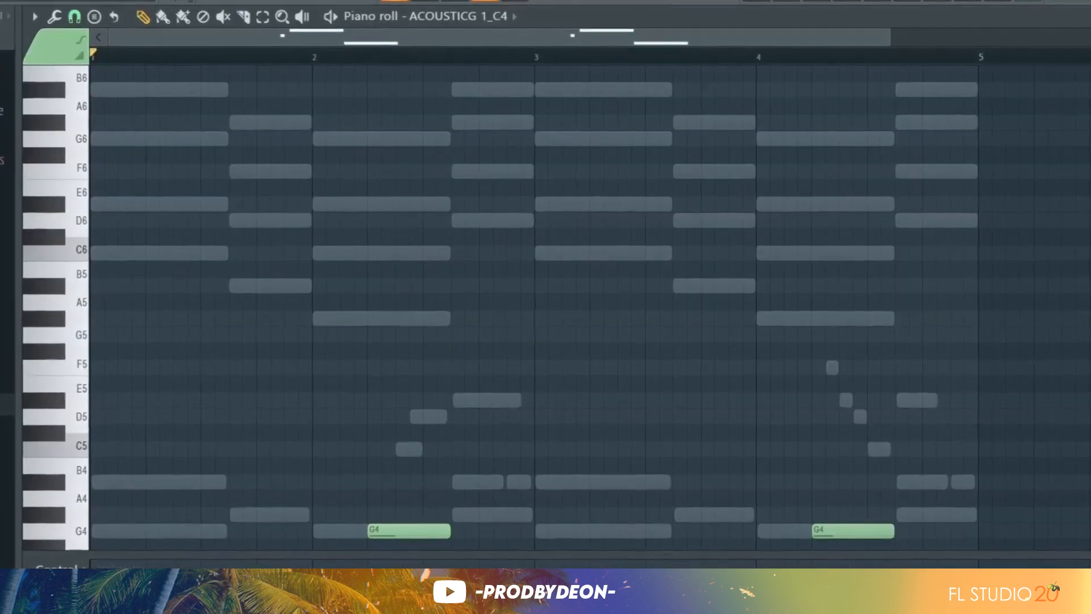
key(space)
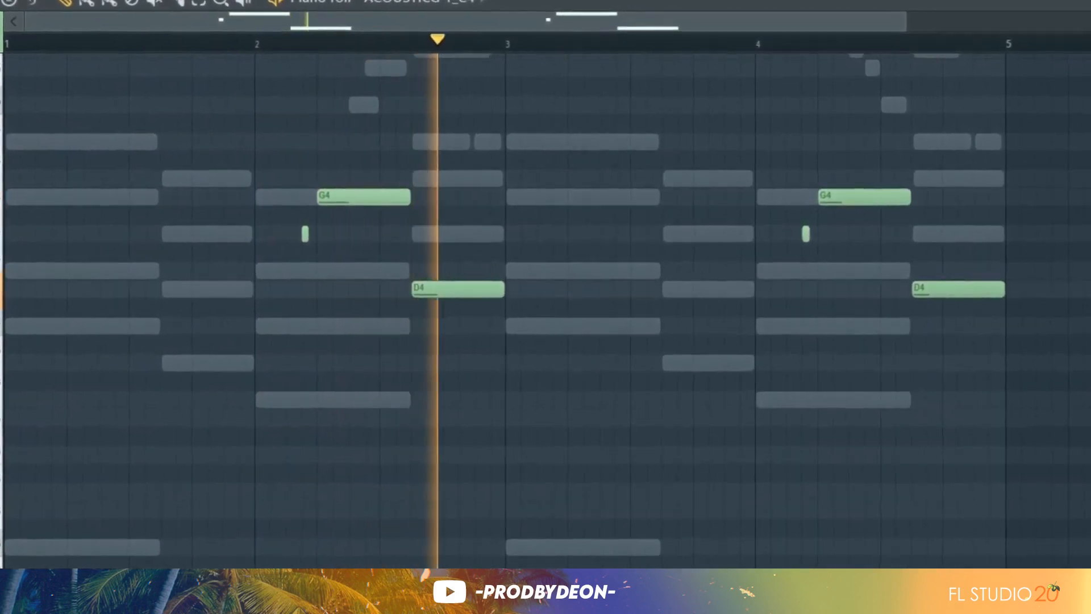
key(space)
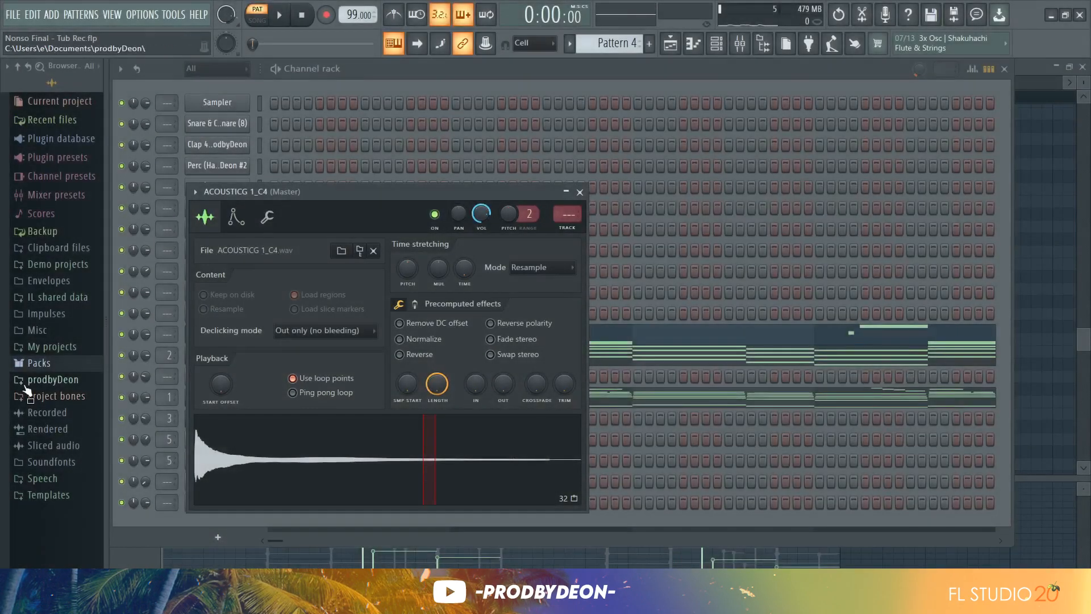
Find ACOUSTICG 1_C4 in Packs > Legacy > Instruments > Guitar > Guitar > Acoustic Guitar 01, preview it and load it into the open sampler
click(39, 362)
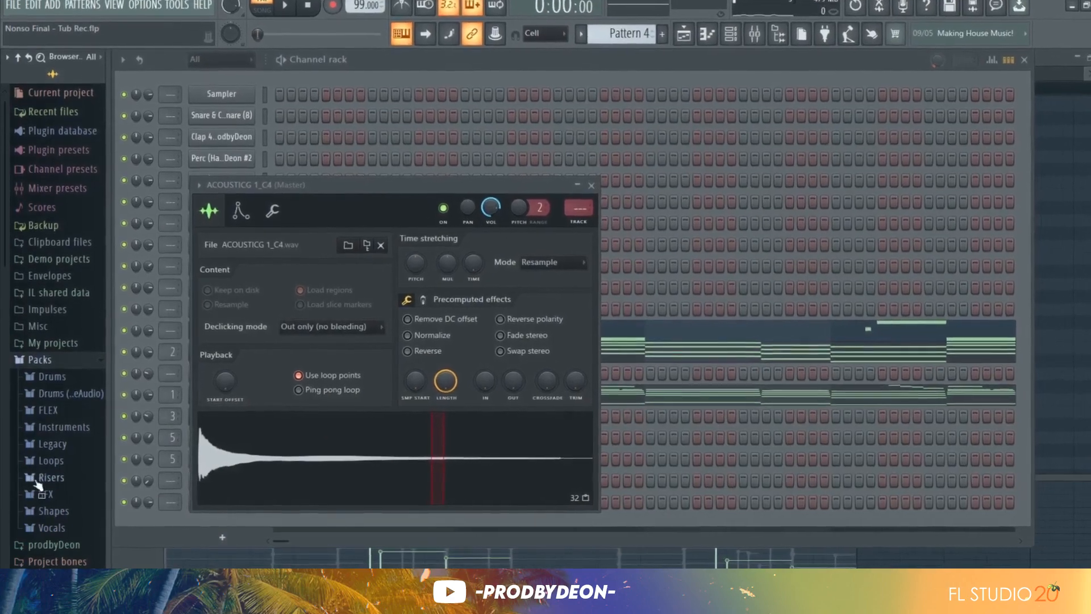
click(48, 444)
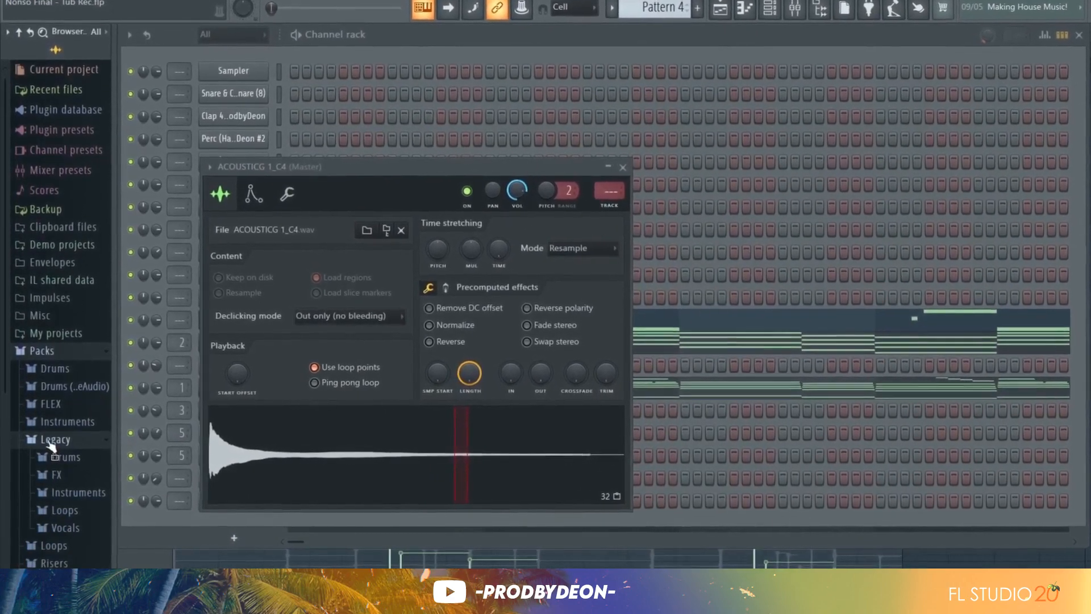
click(68, 491)
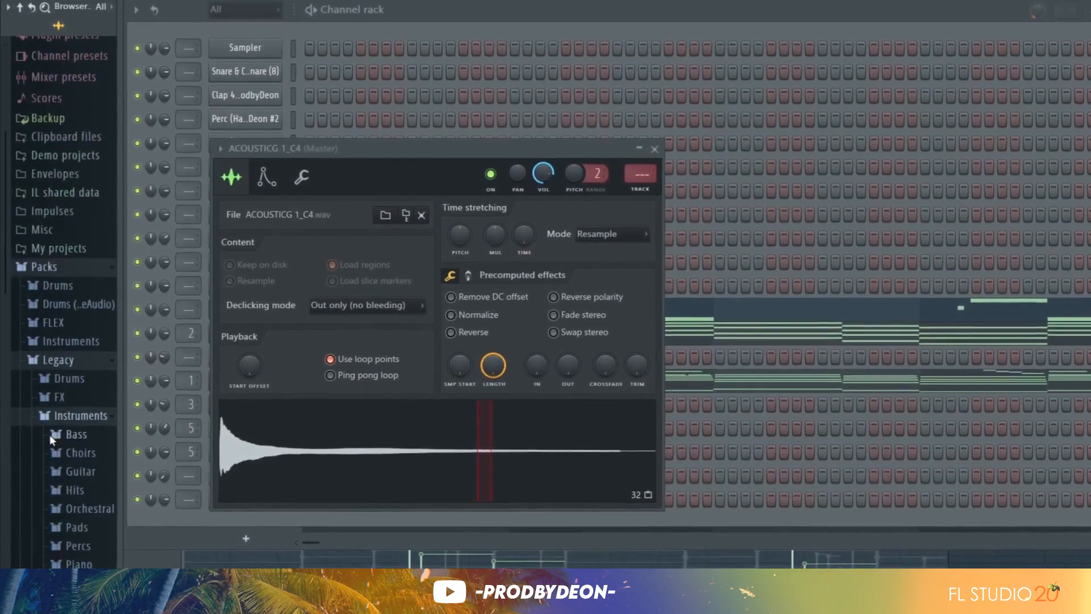
key(Down)
key(Down)
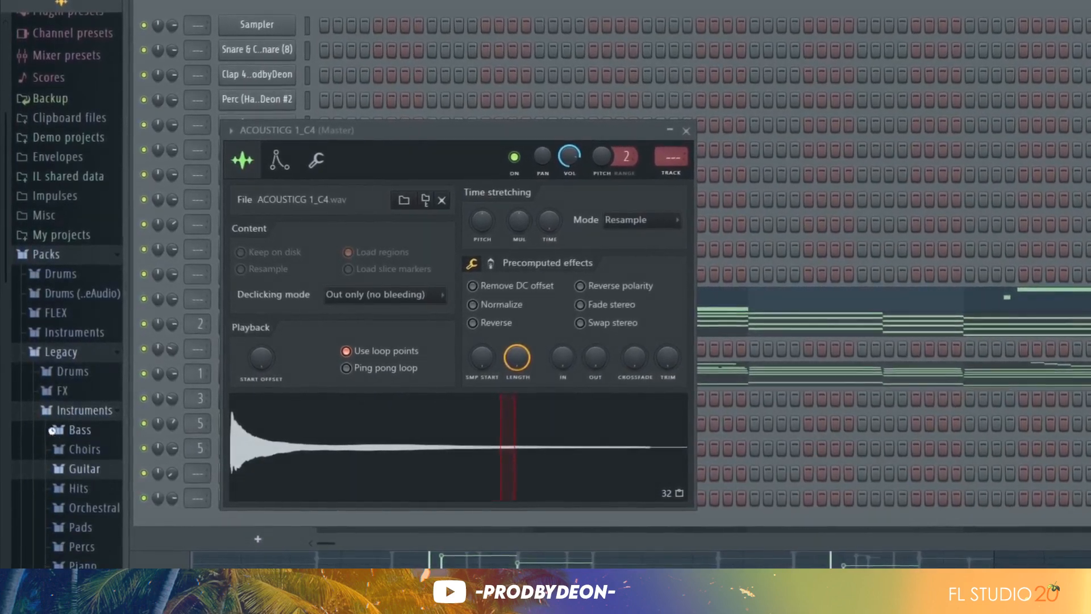
key(Right)
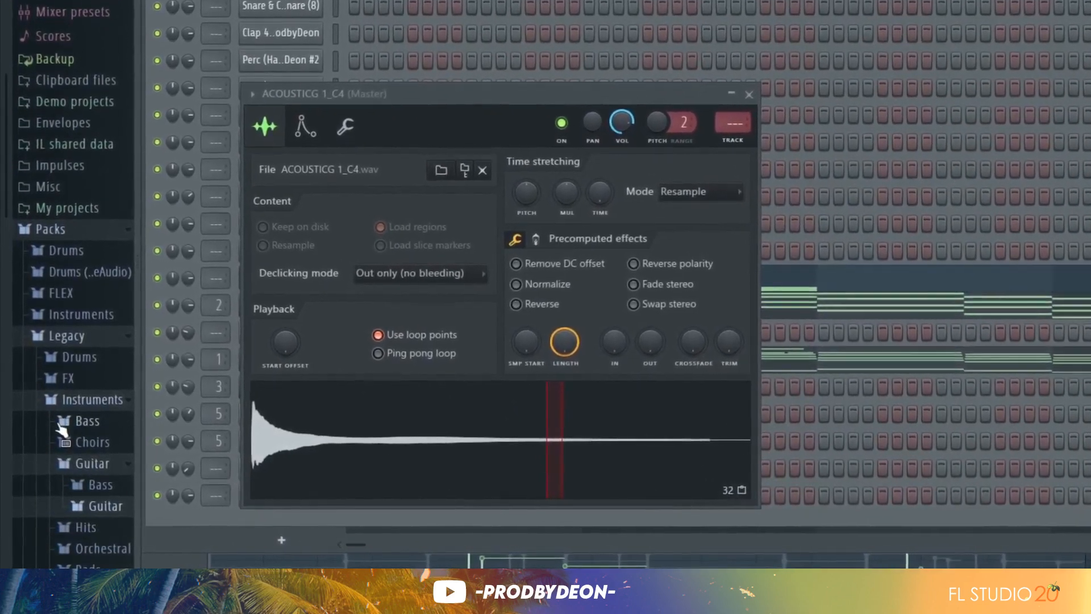
key(Right)
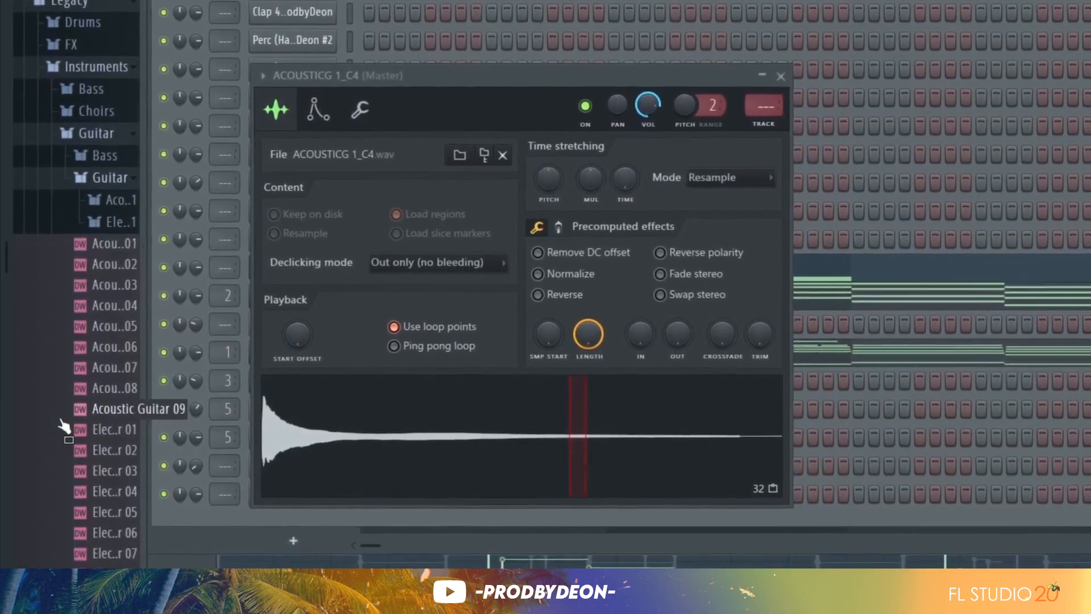
key(Down)
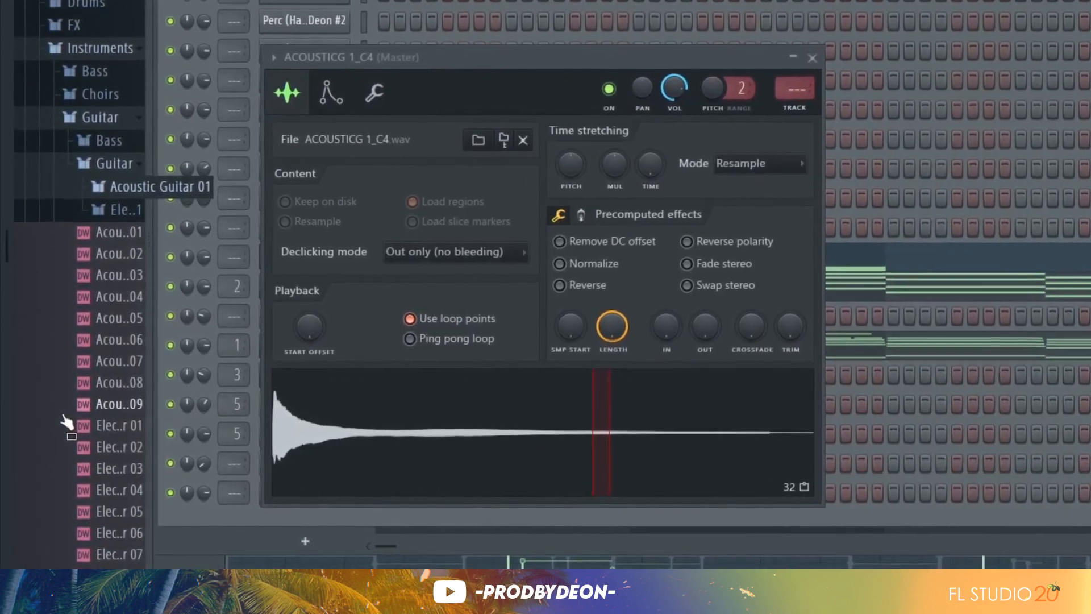
key(Right)
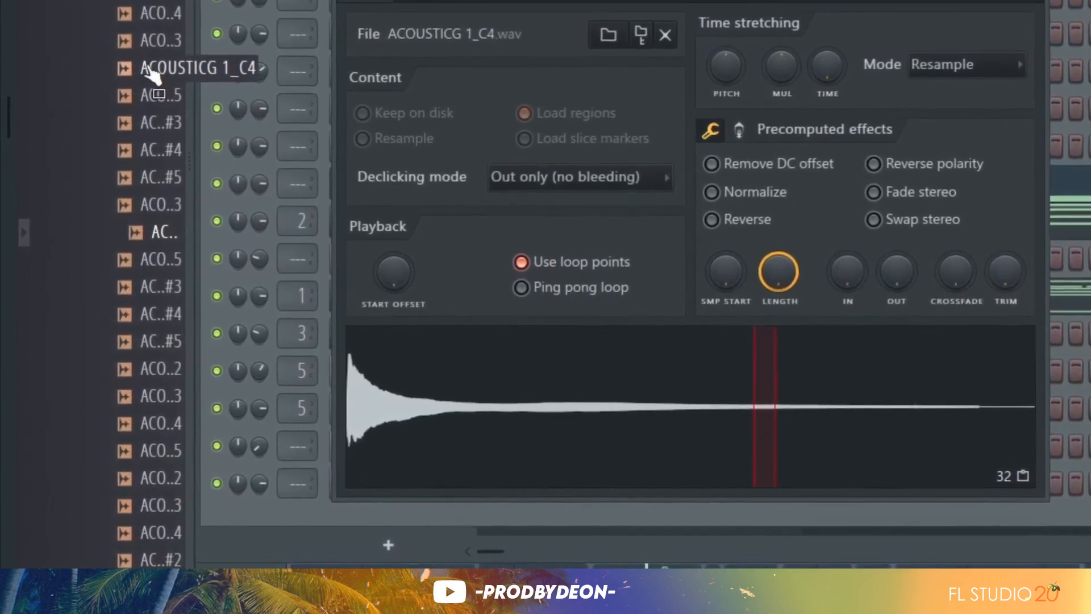
click(149, 84)
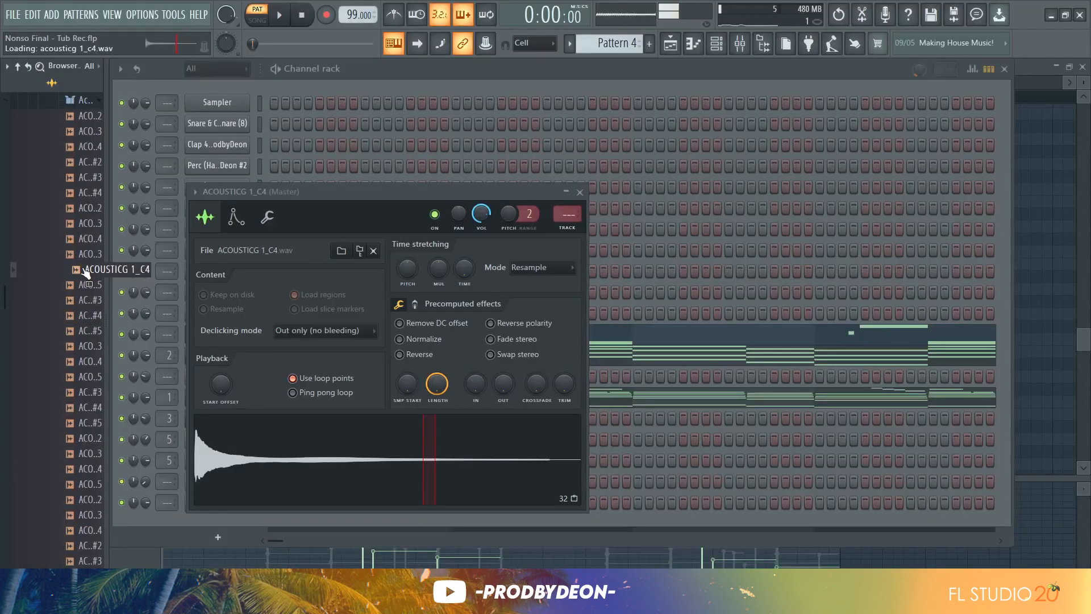
drag(84, 270, 272, 441)
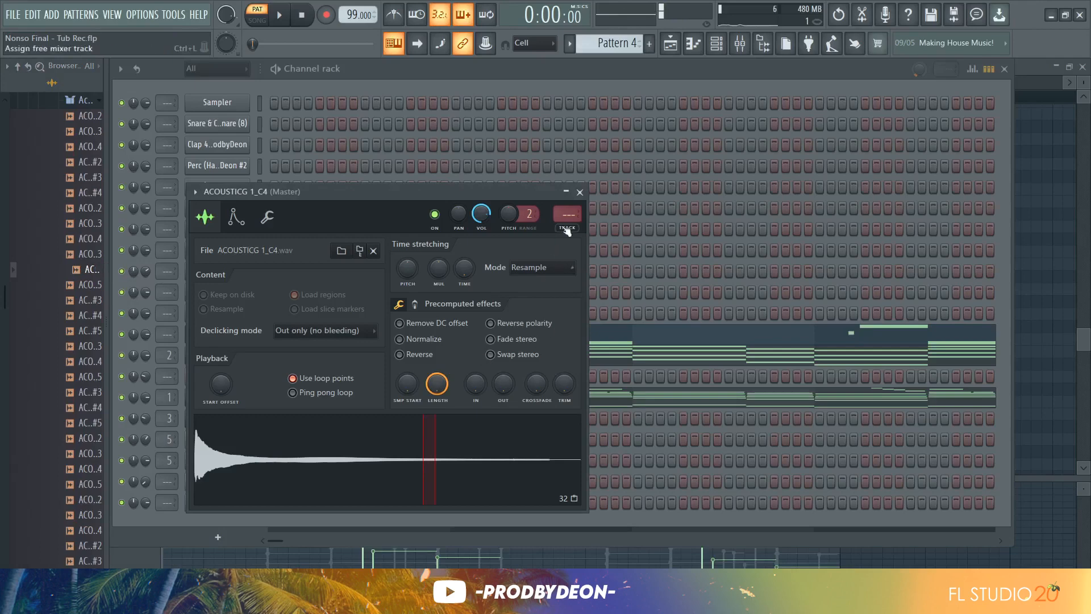
Switch playback to song mode and play the playlist arrangement of Pattern 5 and Pattern 4 from the start
click(579, 192)
click(671, 43)
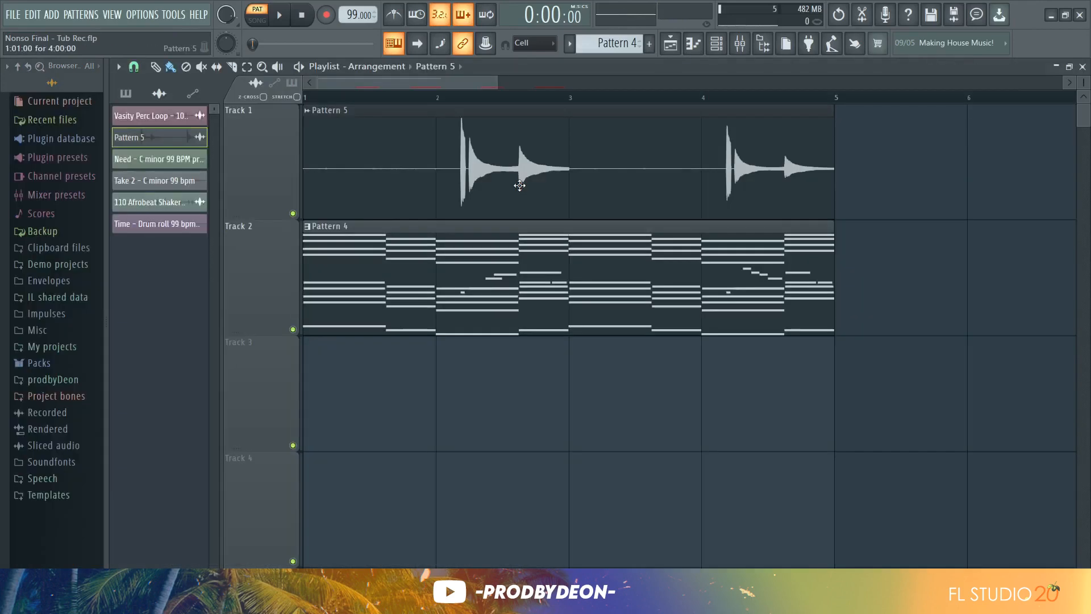
click(271, 21)
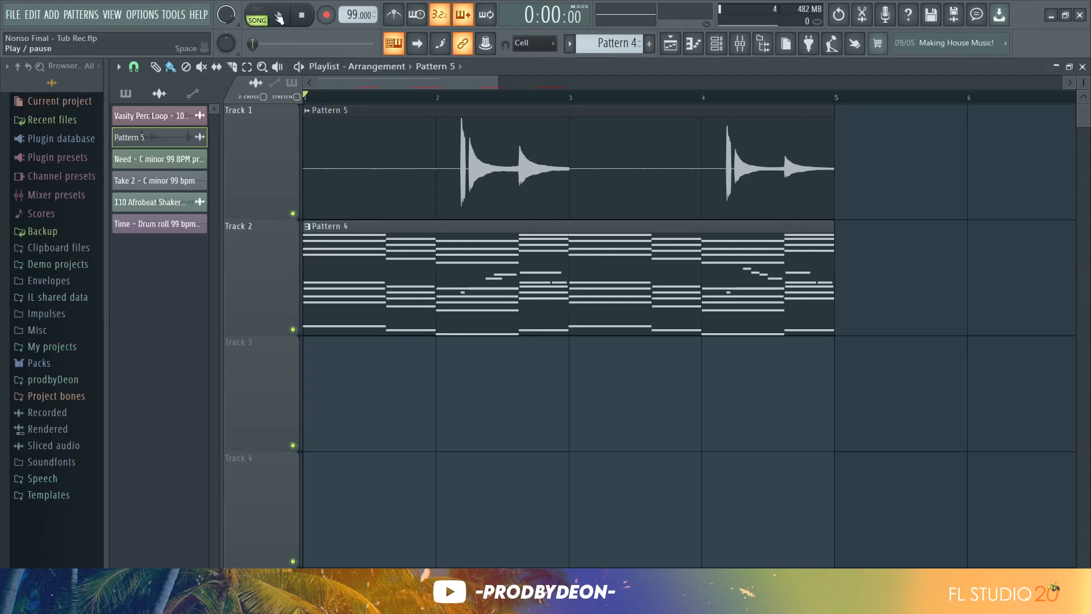
click(279, 15)
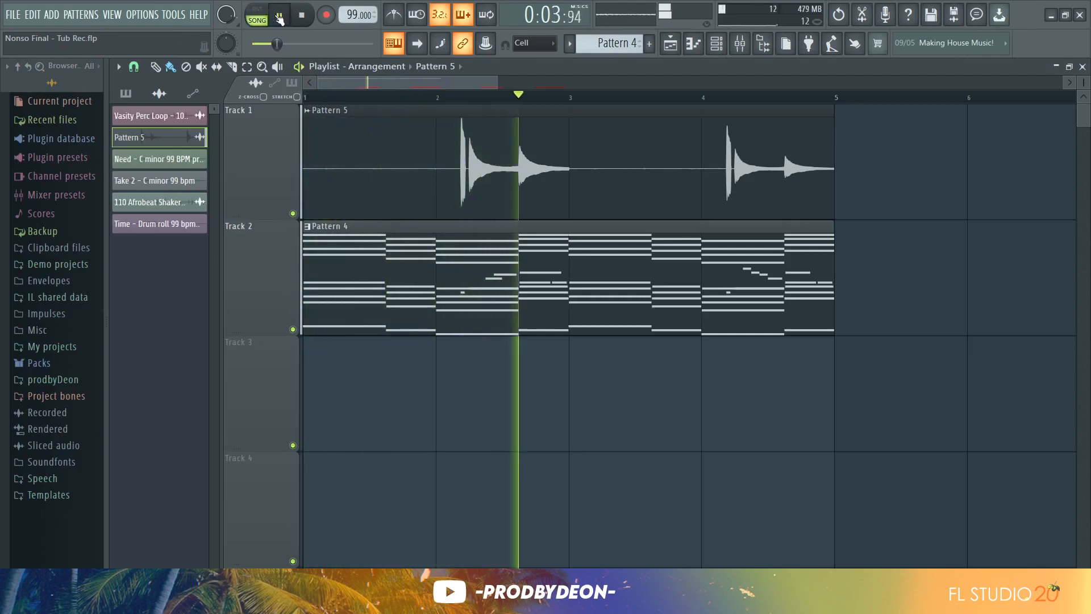
key(space)
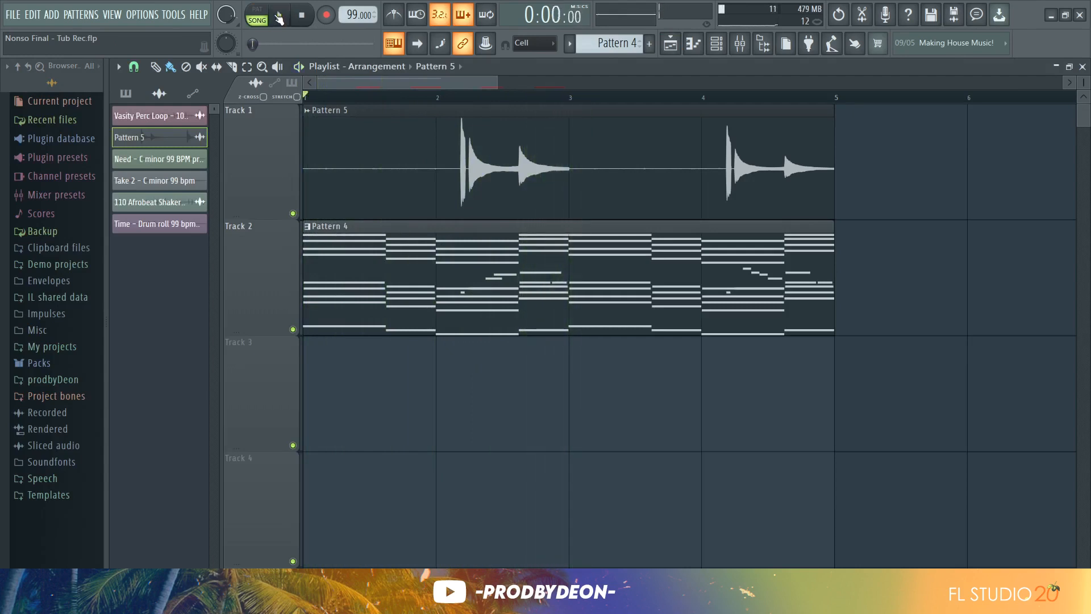
Reverse the Pattern 5 audio clip on Track 1 in its sample settings
double_click(444, 118)
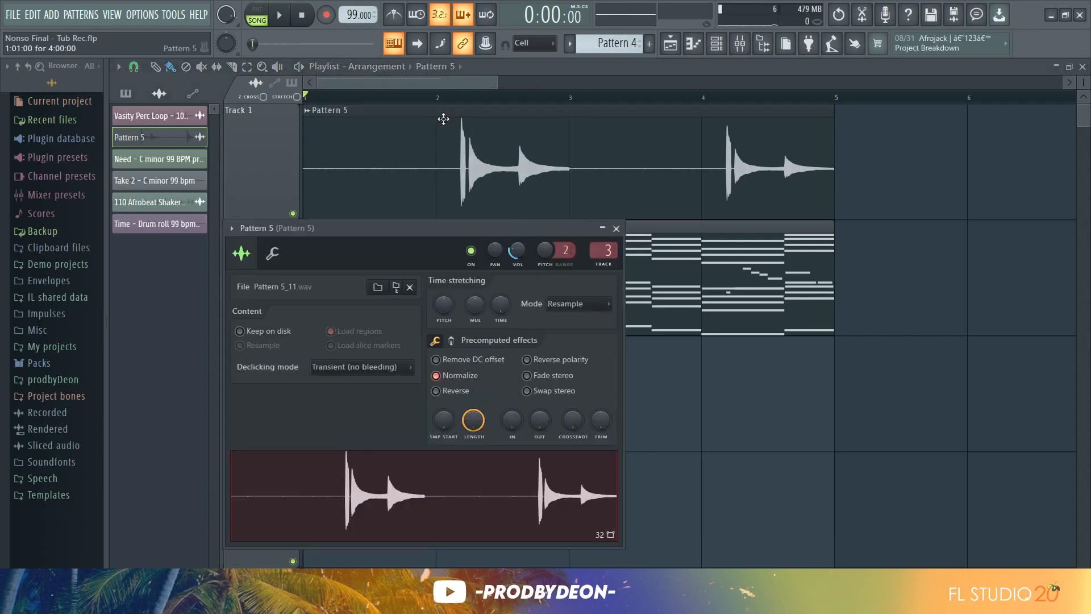
click(438, 391)
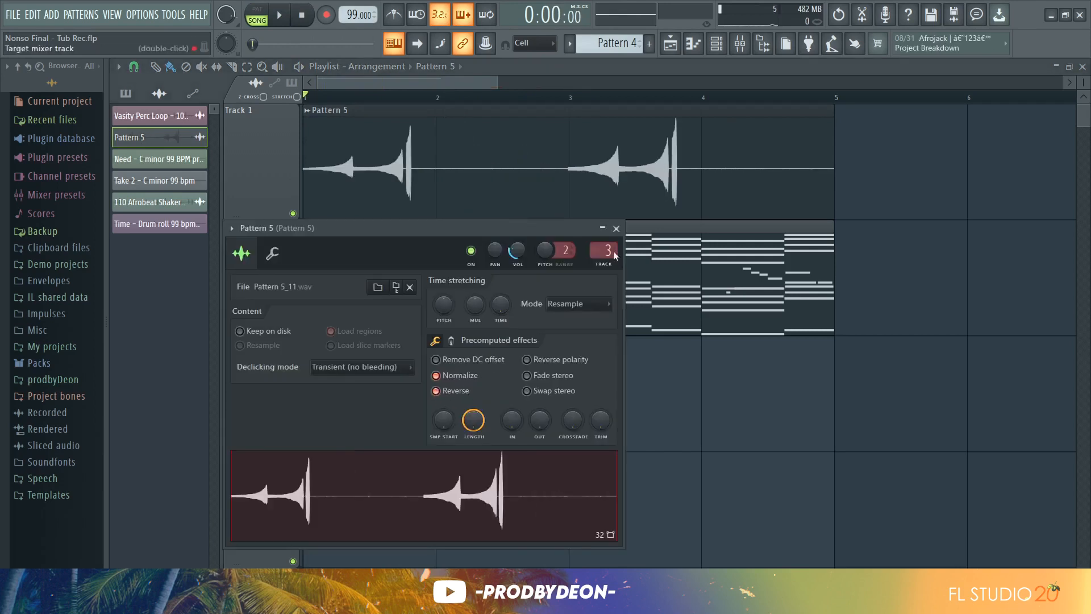
click(616, 228)
Move the reversed Pattern 5 clip to 2:05:00, trim its end to bar 3, and listen to it from about bar 2
drag(343, 191, 509, 191)
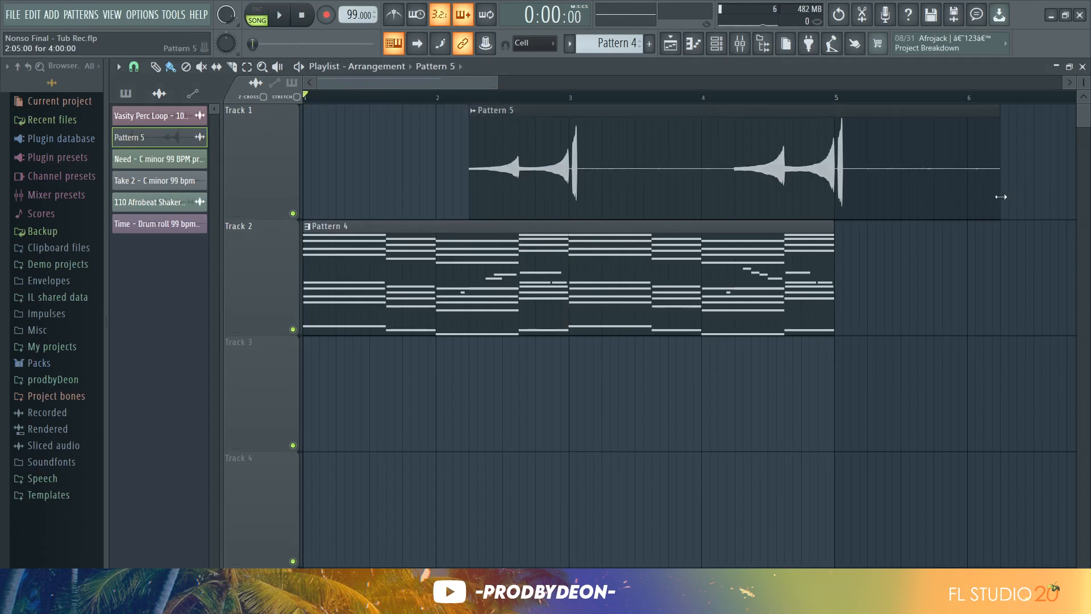
drag(1000, 196, 570, 204)
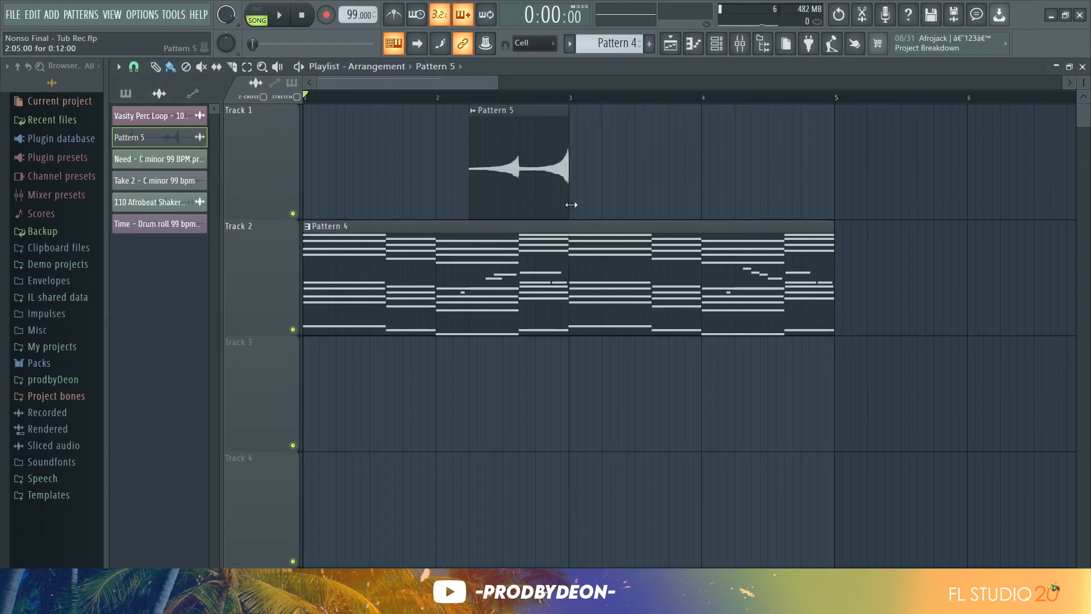
click(434, 100)
key(space)
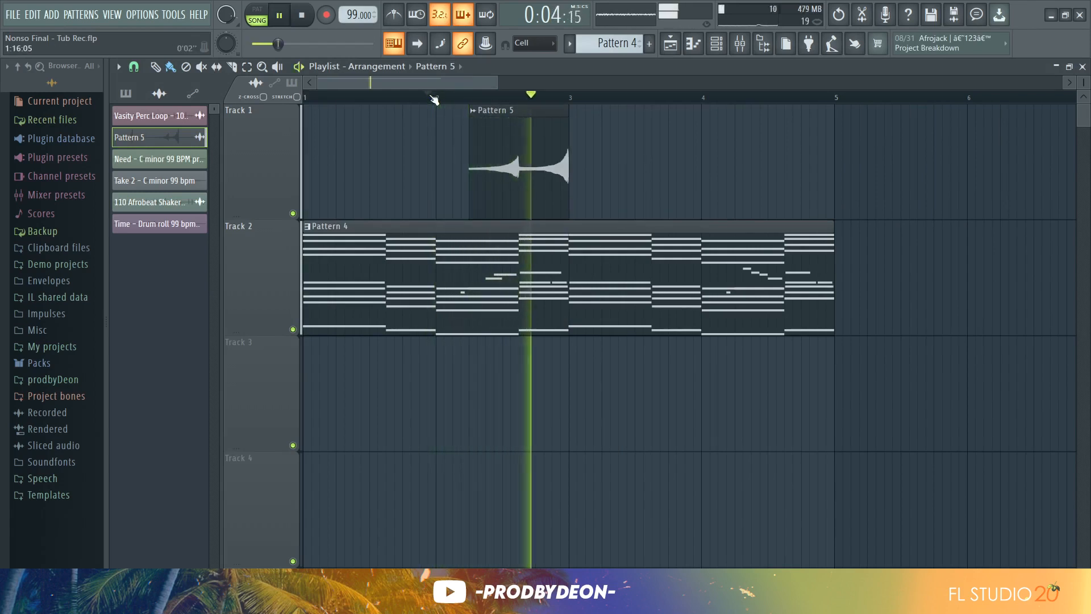
key(space)
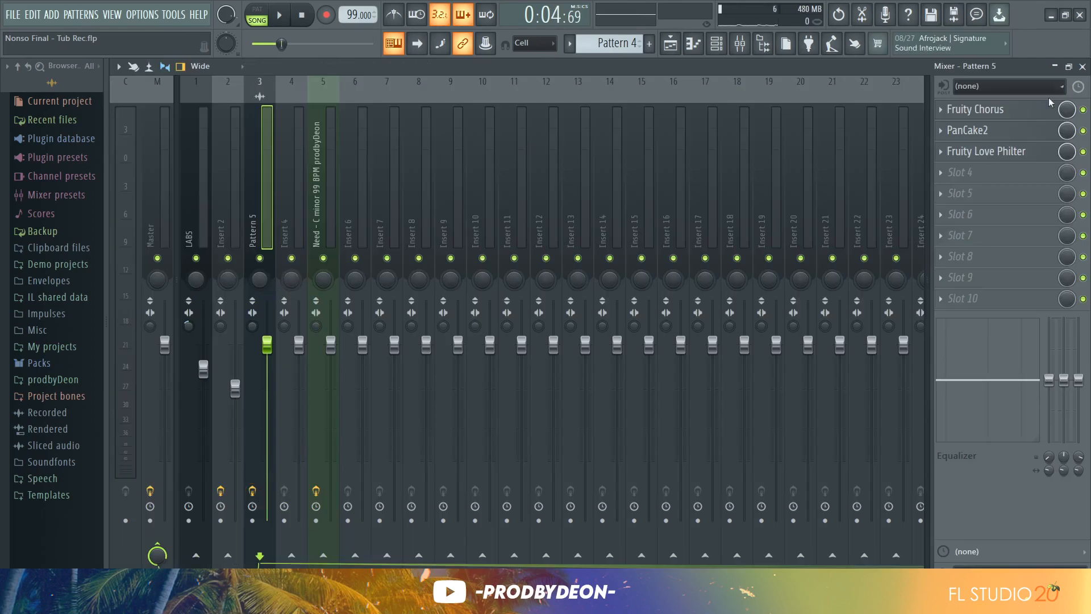
Check the Fruity Chorus on the Pattern 5 mixer track and set its PanCake2 mix to 29%
click(1029, 111)
click(1028, 114)
click(1017, 135)
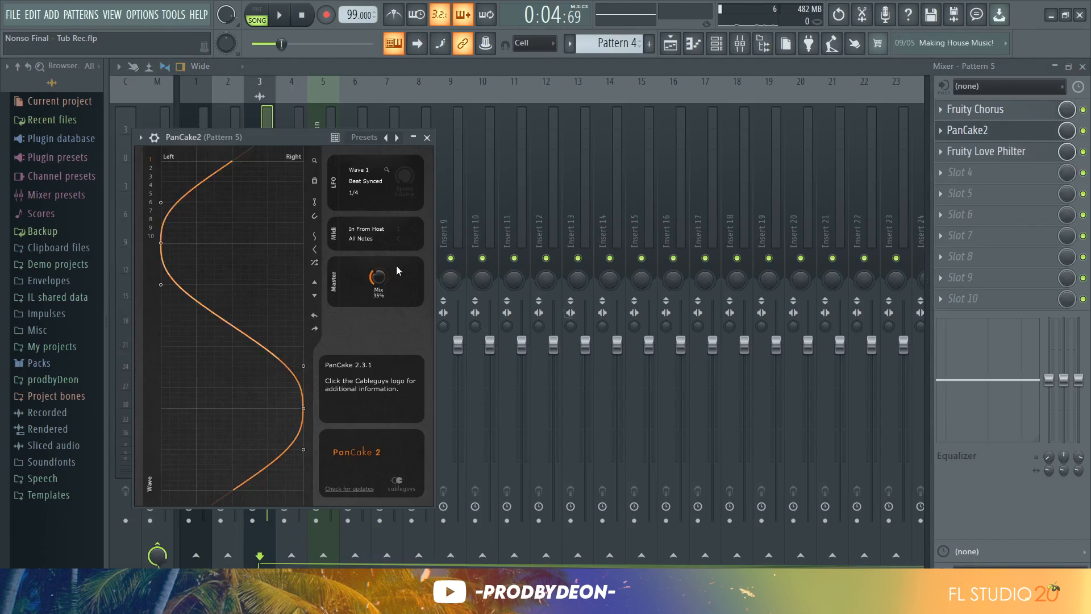
drag(378, 277, 377, 285)
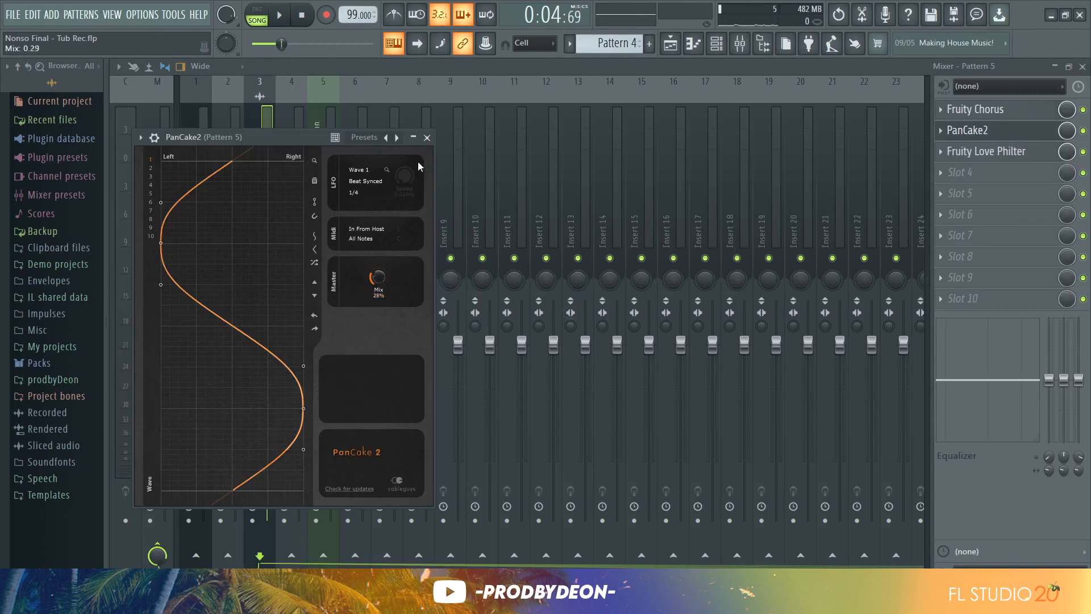
click(427, 137)
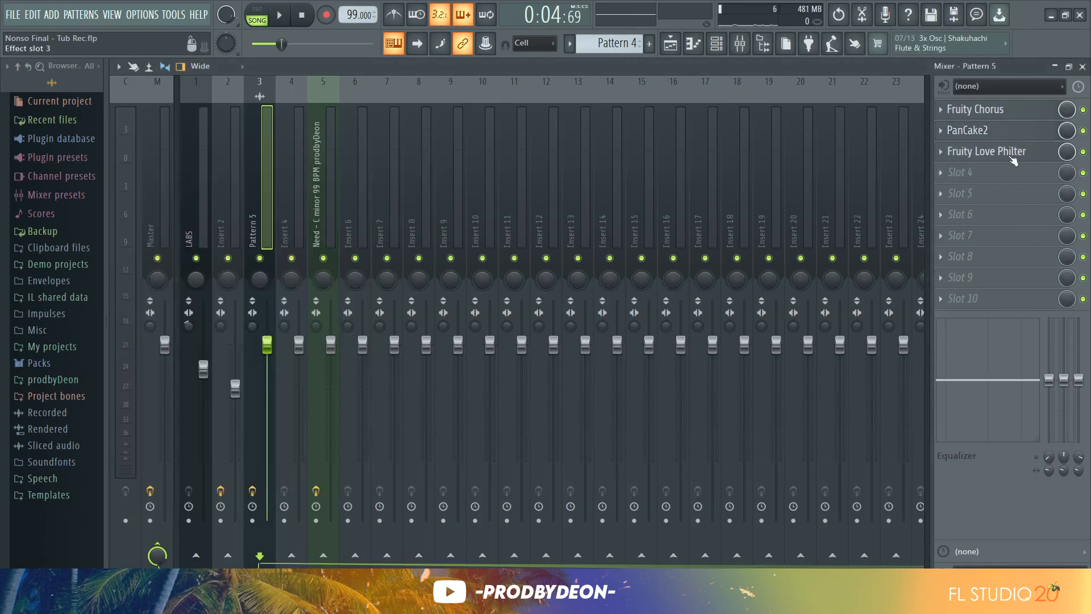
Inspect the Fruity Love Philter settings on the Pattern 5 mixer track and play the playlist arrangement
click(988, 151)
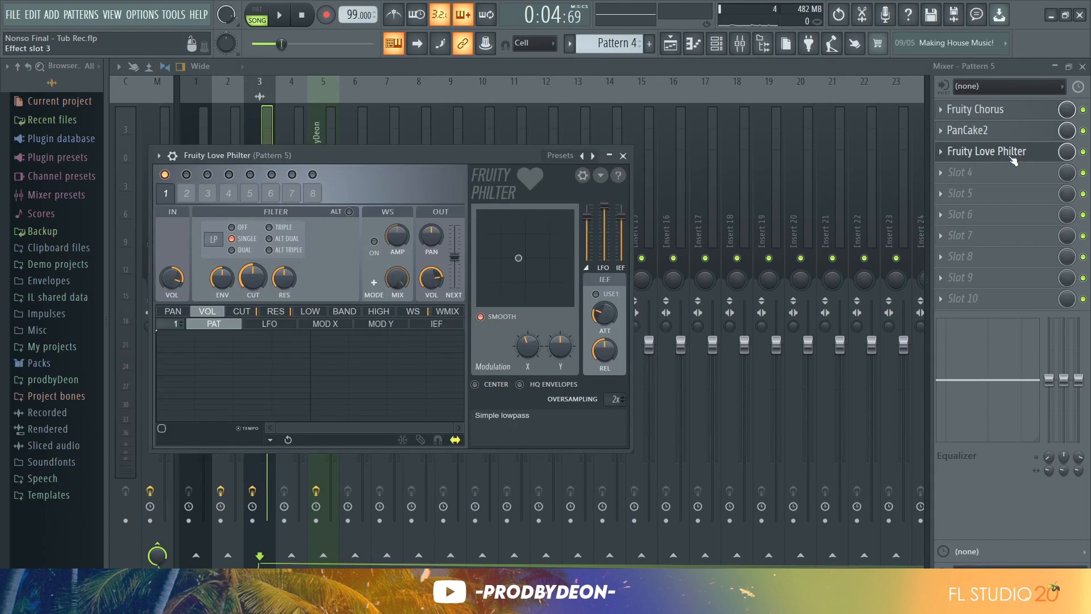
click(1012, 159)
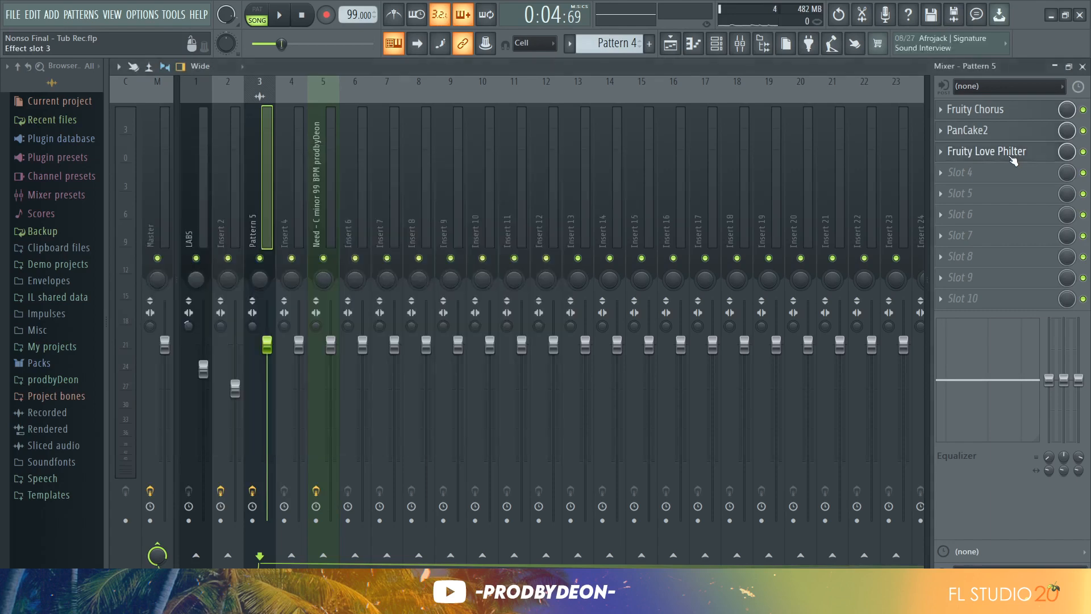
click(679, 48)
key(space)
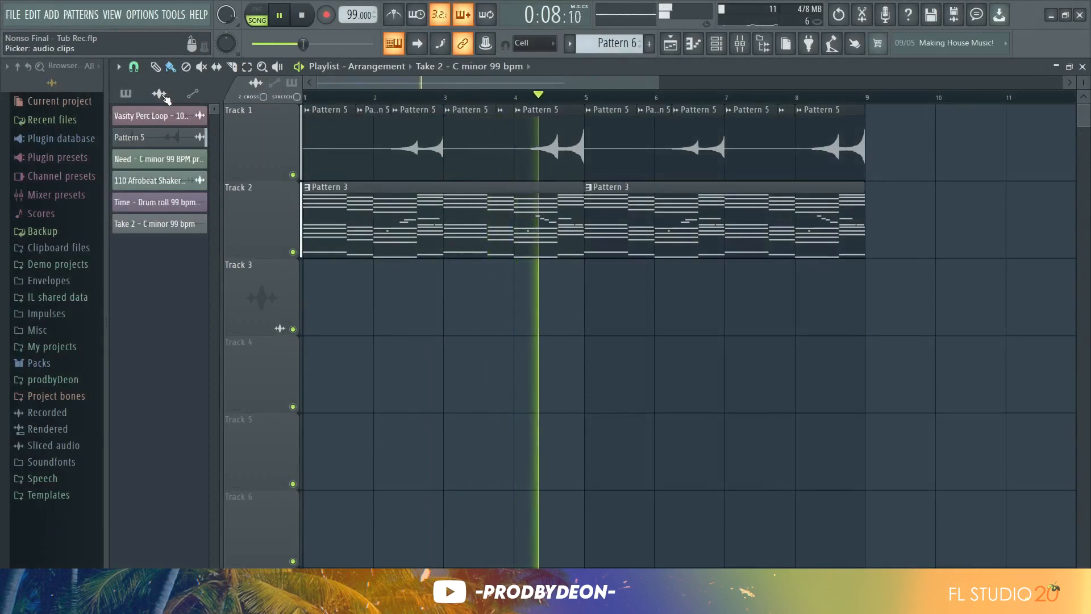
key(space)
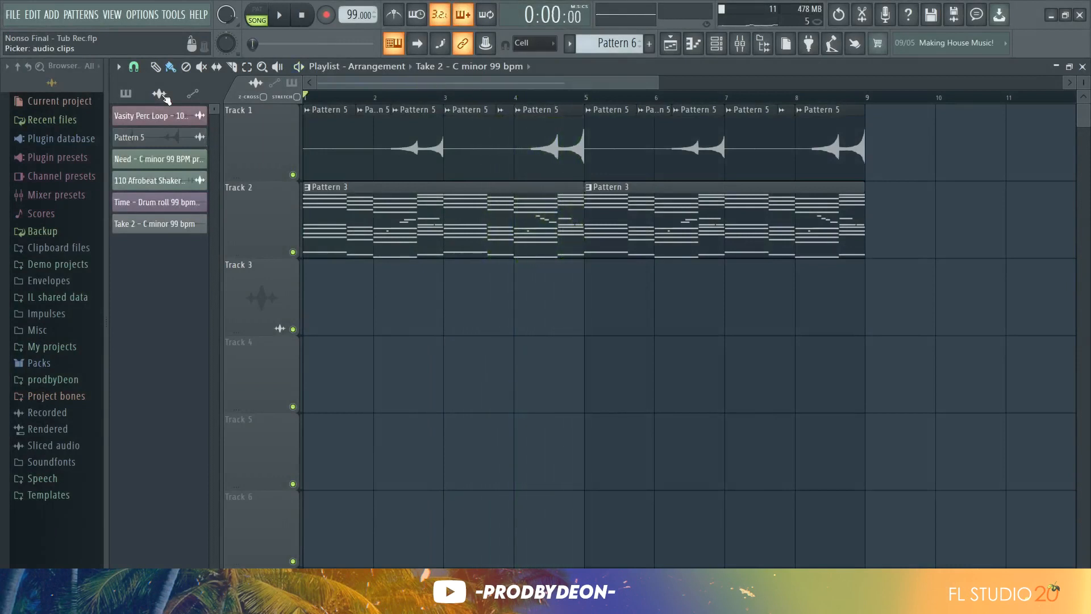
Place the Take 2 - C minor 99 bpm clip at bar 1 of Track 4, and mute Tracks 1 and 2
drag(160, 224, 334, 379)
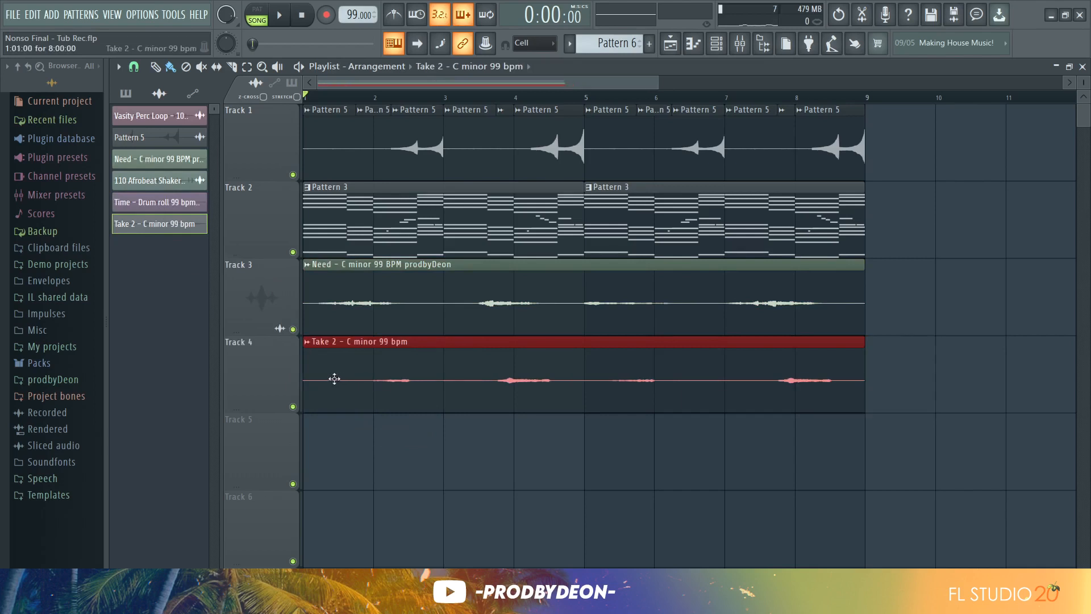
click(293, 252)
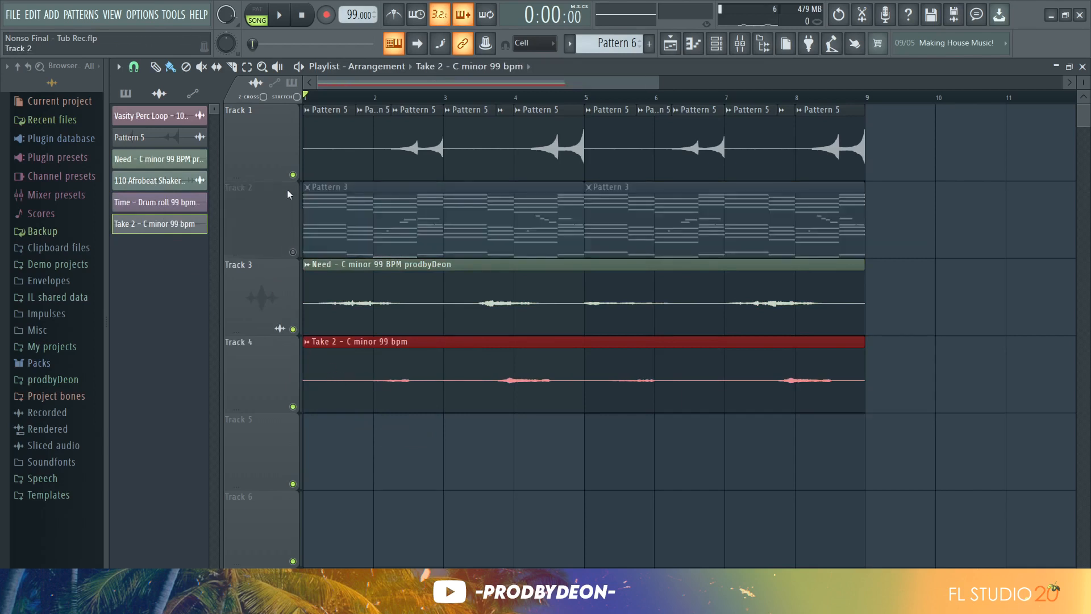
click(292, 175)
Check the sample settings of the Need and Take 2 audio clips and listen to them on mixer insert 5
double_click(475, 305)
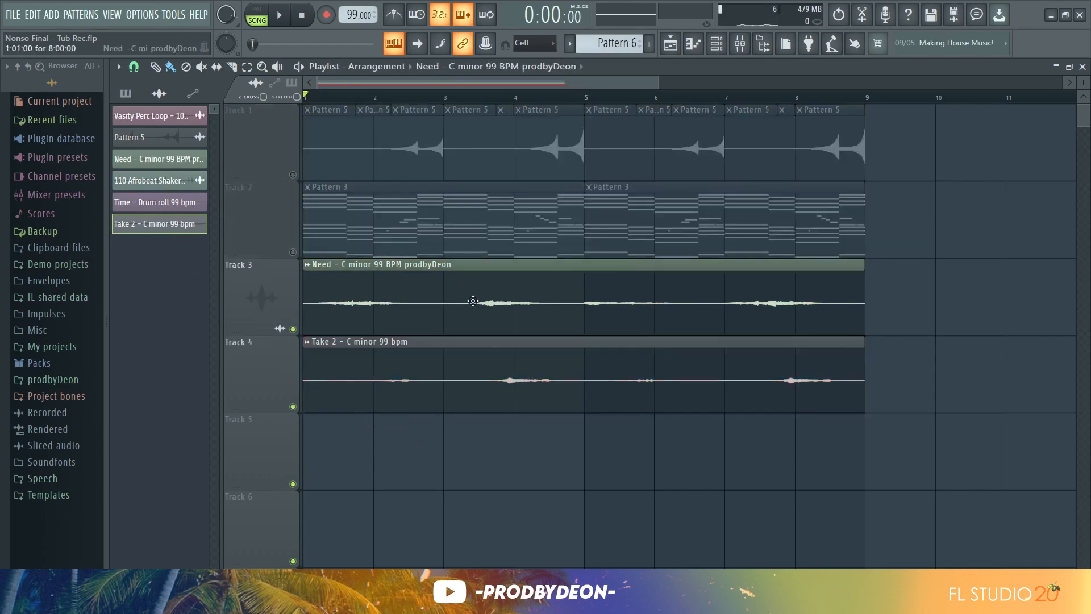
double_click(697, 363)
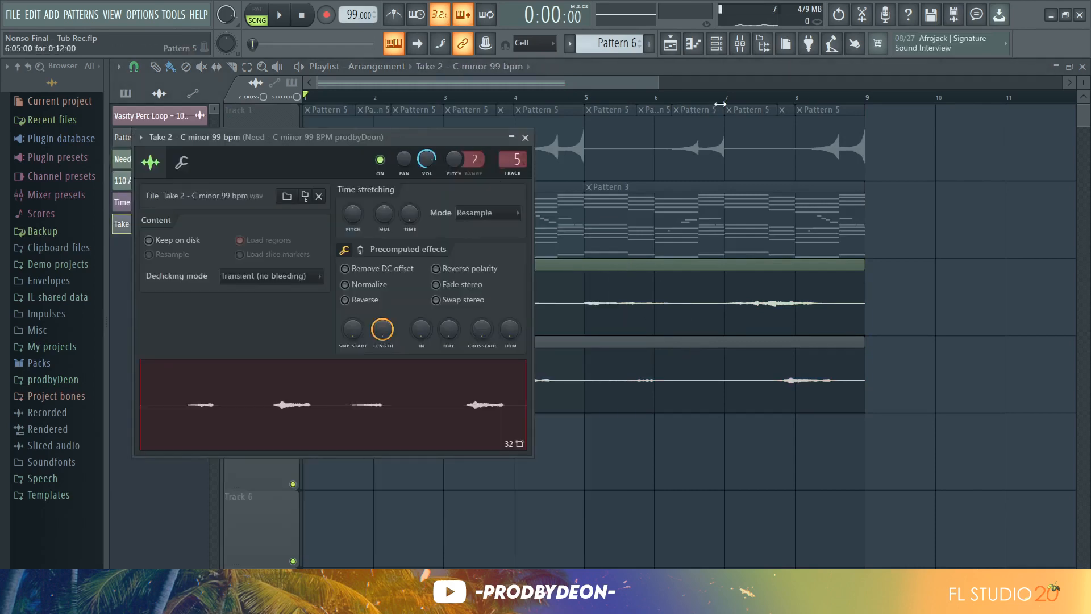
click(739, 43)
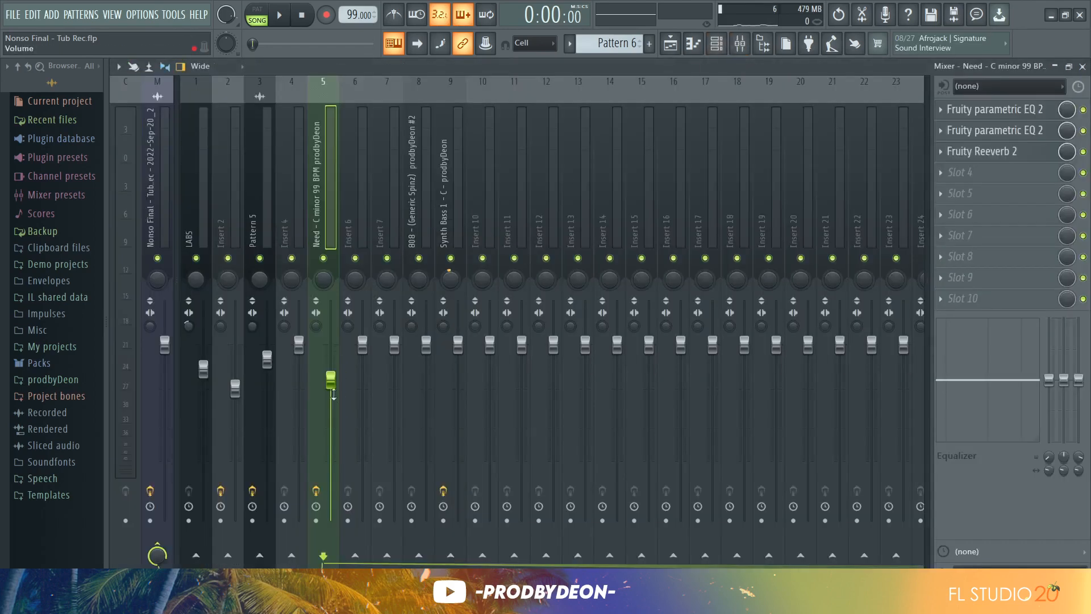
key(space)
Inspect both Fruity parametric EQ 2 instances and the Fruity Reeverb 2 on mixer insert 5
click(1030, 110)
click(1030, 110)
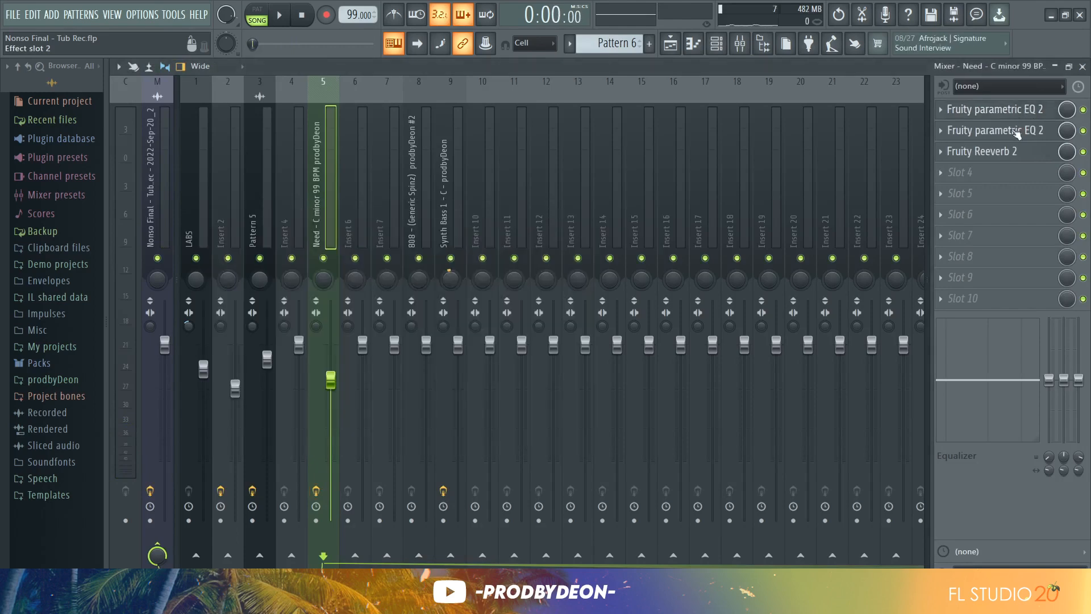
click(1017, 132)
click(1017, 131)
click(1010, 152)
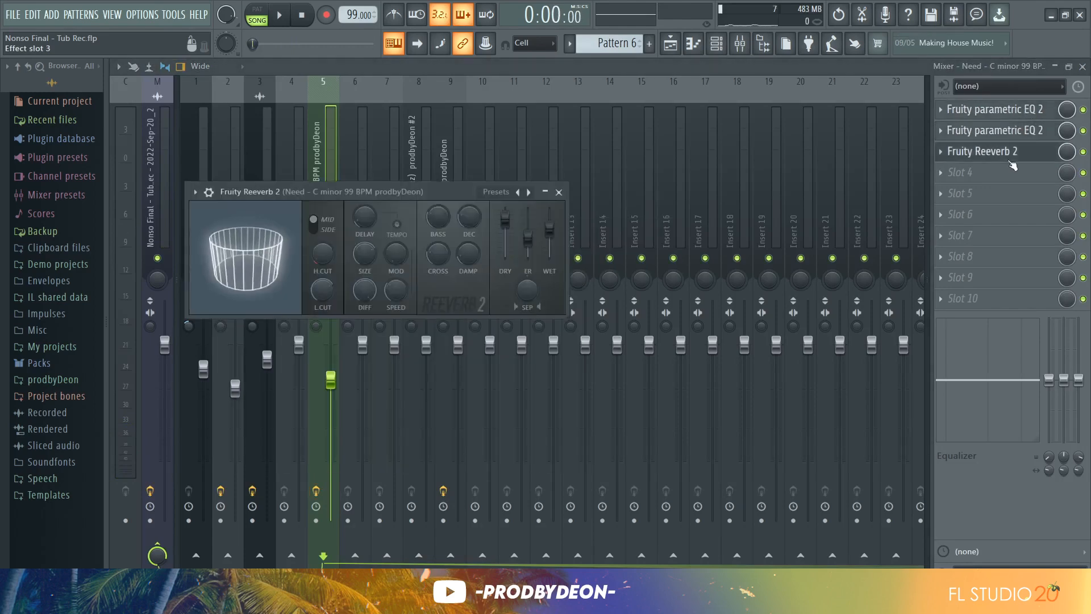
click(1012, 159)
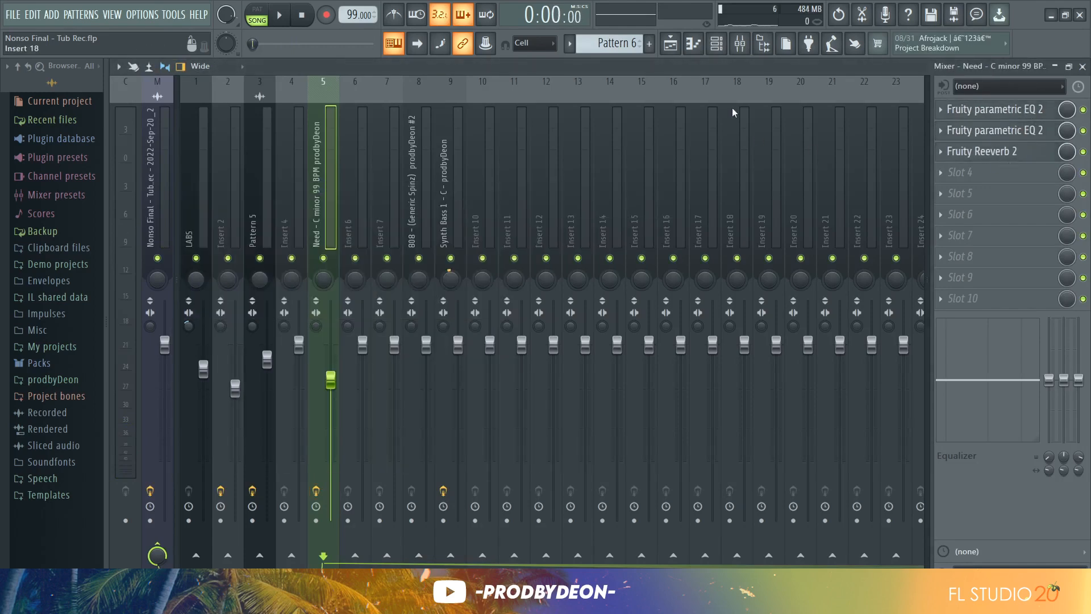
Play the Need and Take 2 clips in the playlist, and unmute Track 2 to hear Pattern 3 with them
click(671, 44)
key(space)
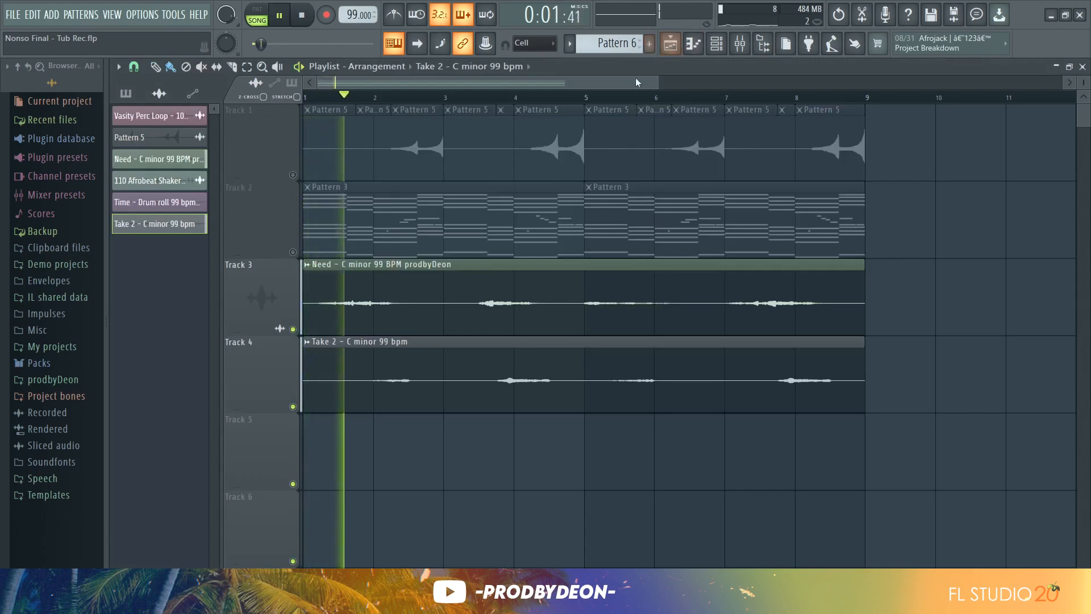
drag(656, 85, 594, 78)
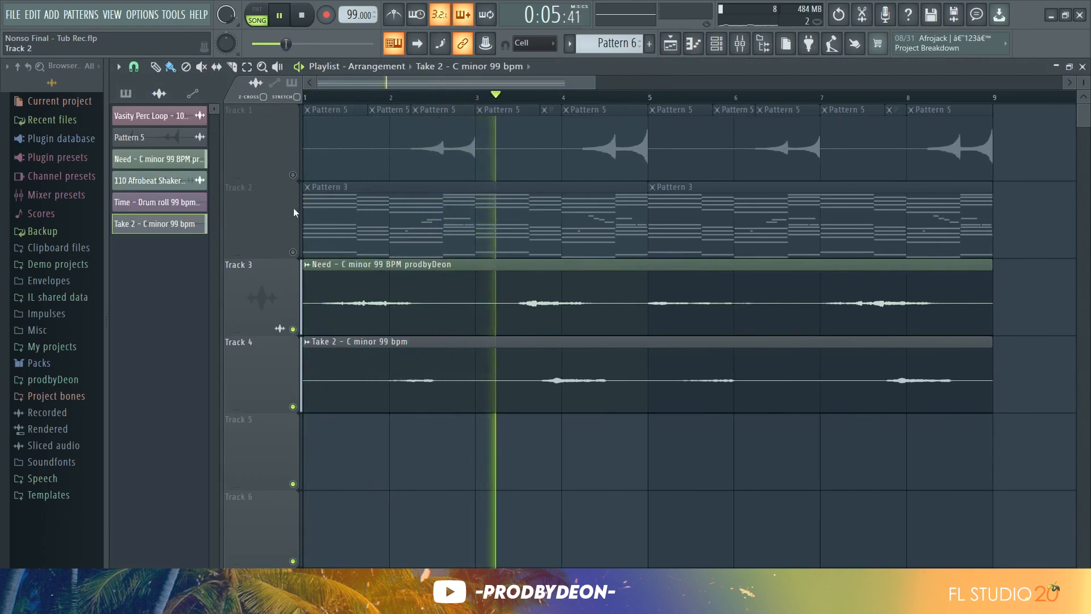
click(293, 252)
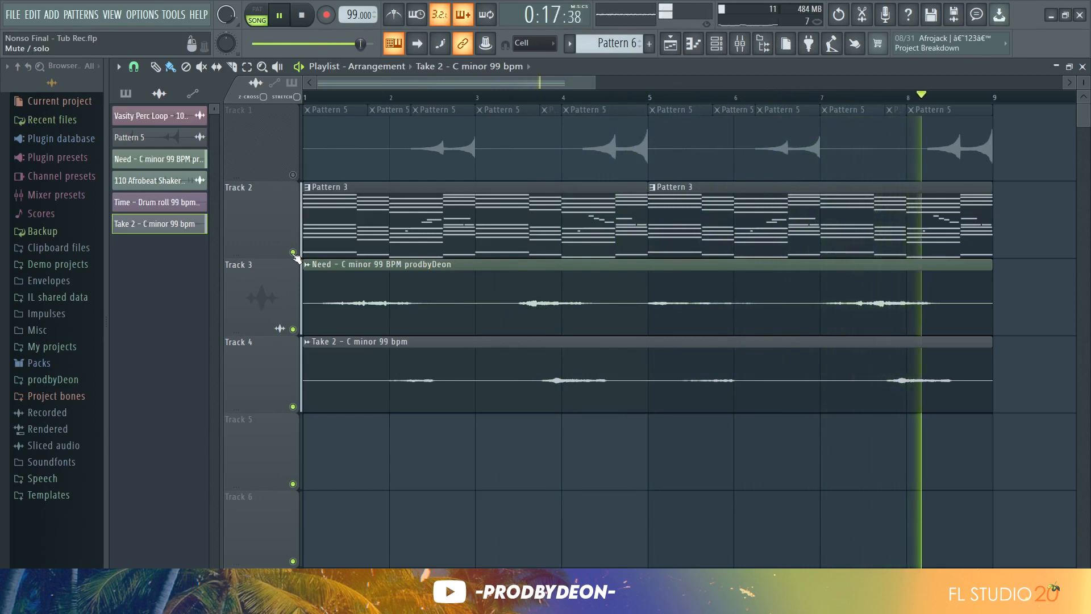
key(space)
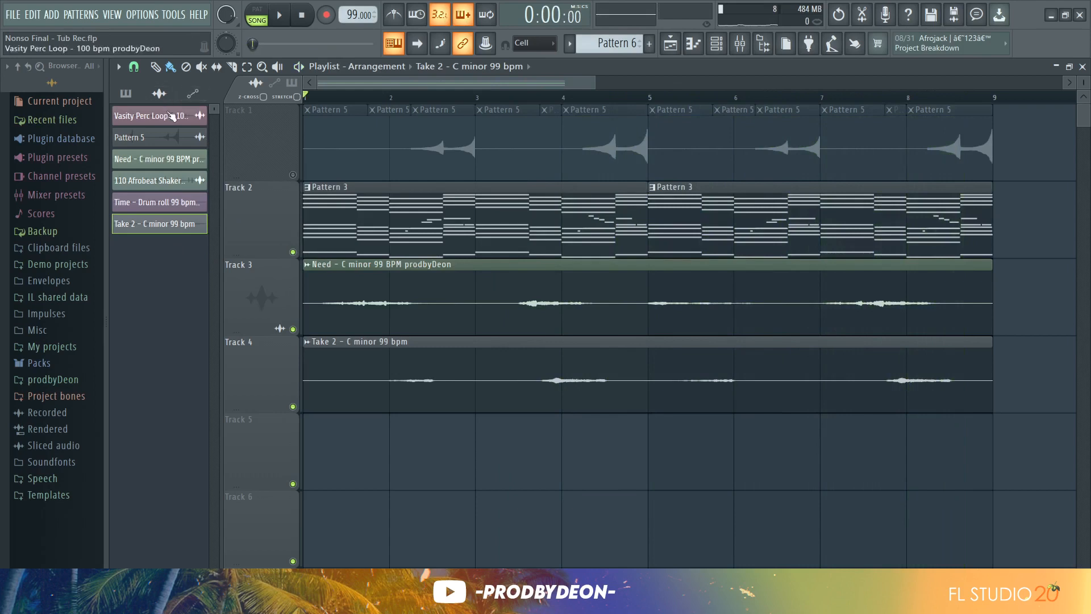
Place the Vasity Perc Loop clip at bar 1 of Track 5, and mute Tracks 2, 3 and 4 to hear it alone
drag(168, 116, 377, 453)
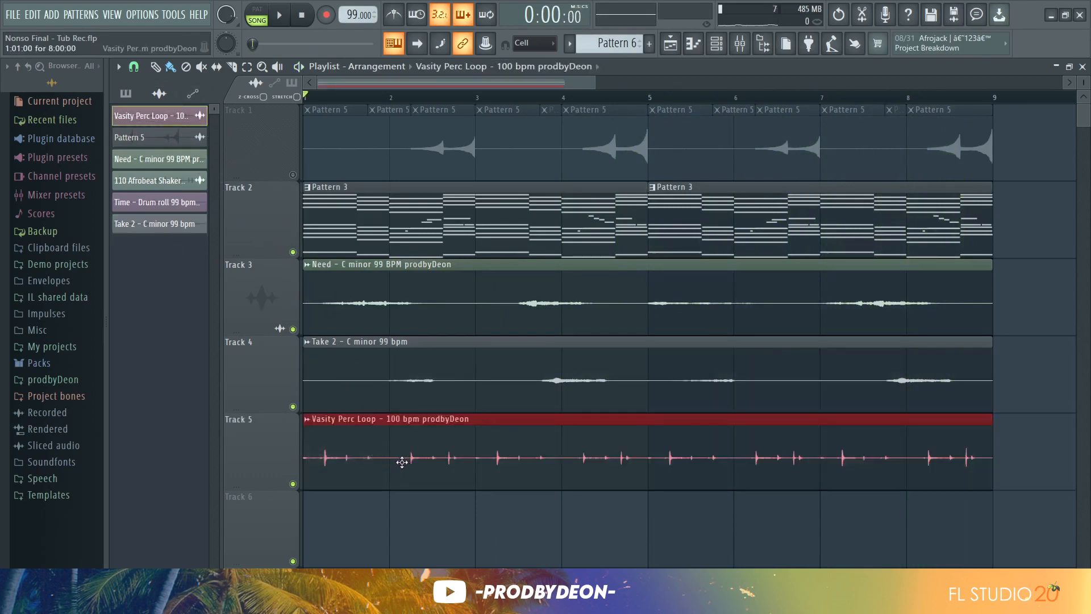
click(292, 406)
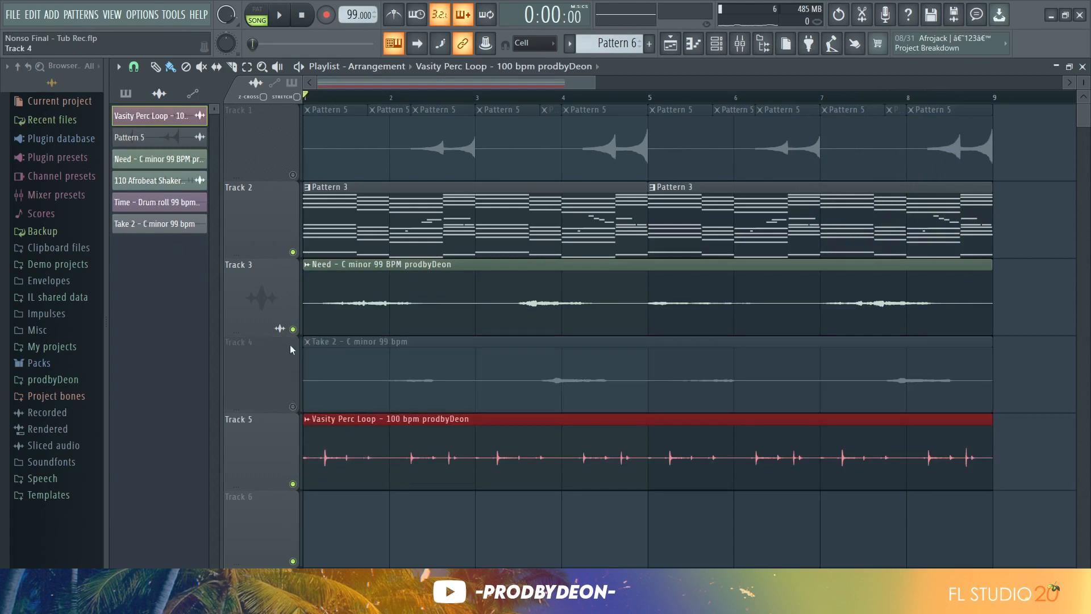
click(293, 329)
click(293, 252)
key(space)
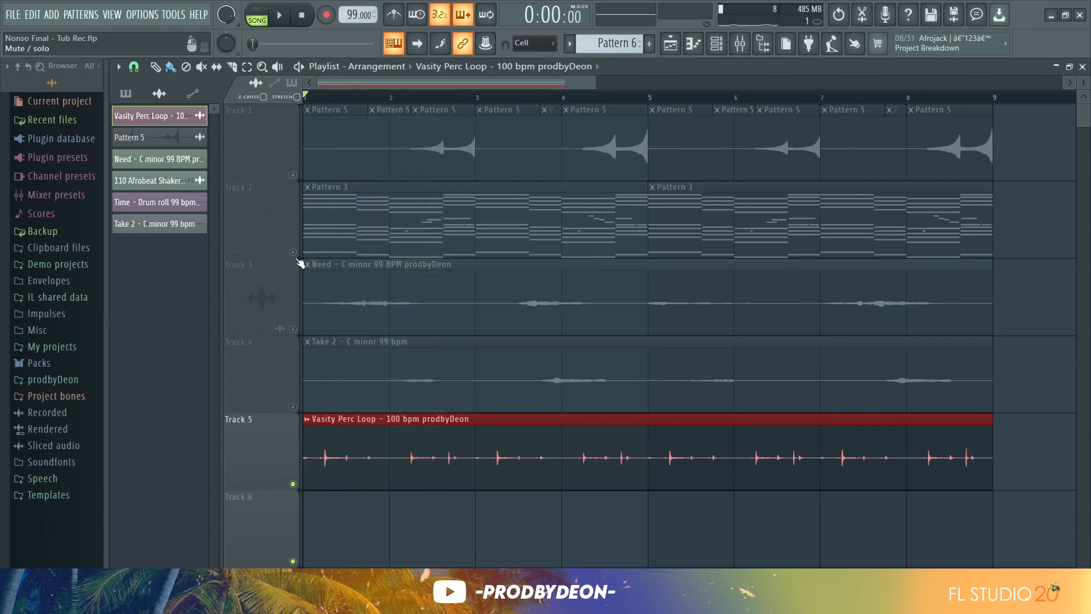
key(space)
Adjust the Cut amount in the precomputed effects of the Vasity Perc Loop's sample settings
double_click(369, 451)
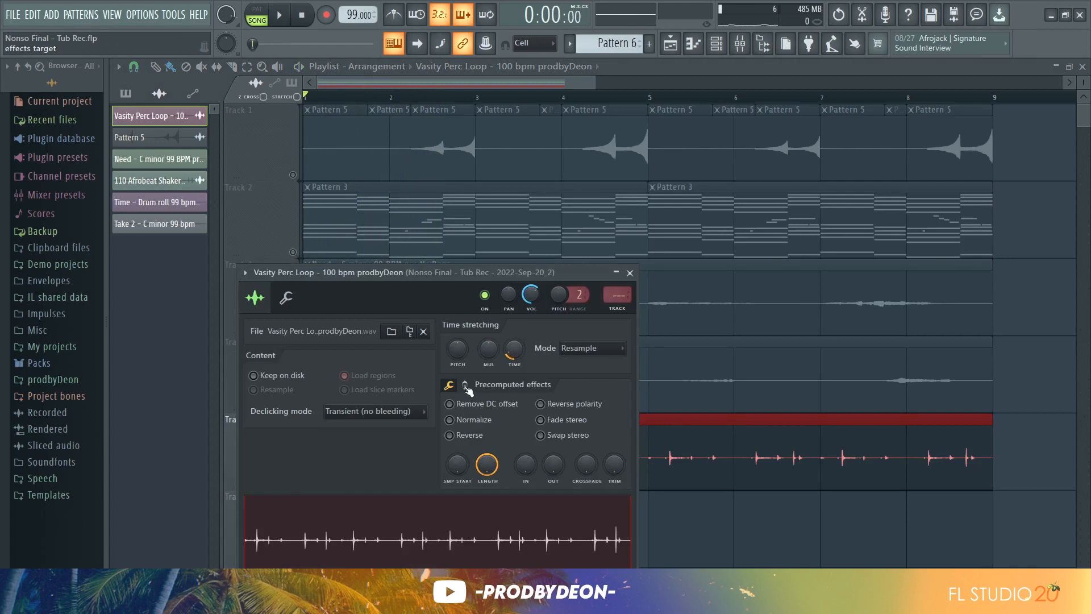
drag(459, 272, 474, 161)
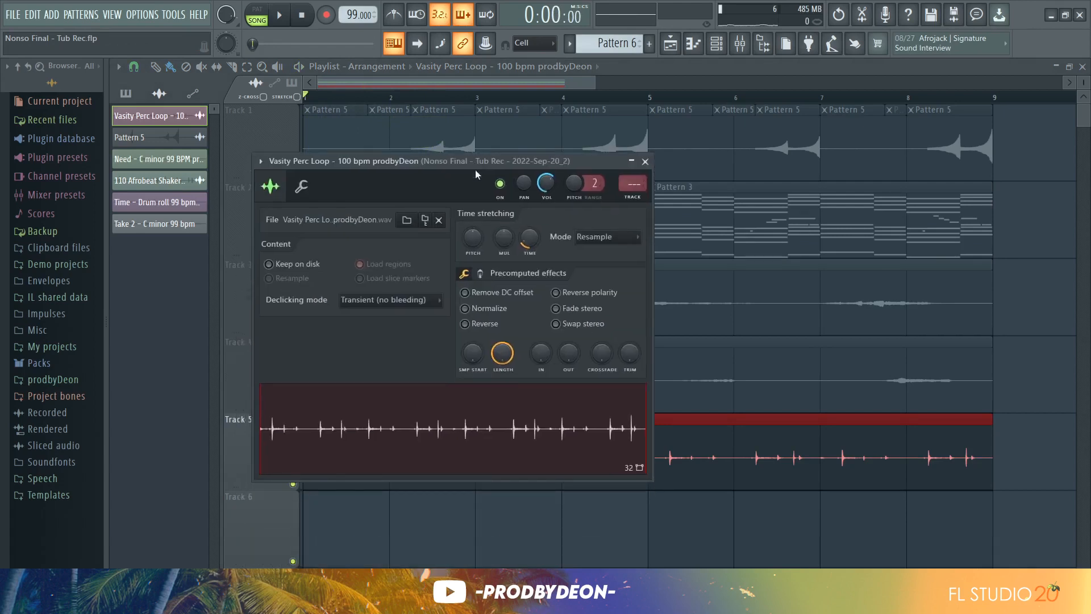
click(481, 274)
drag(606, 310, 606, 302)
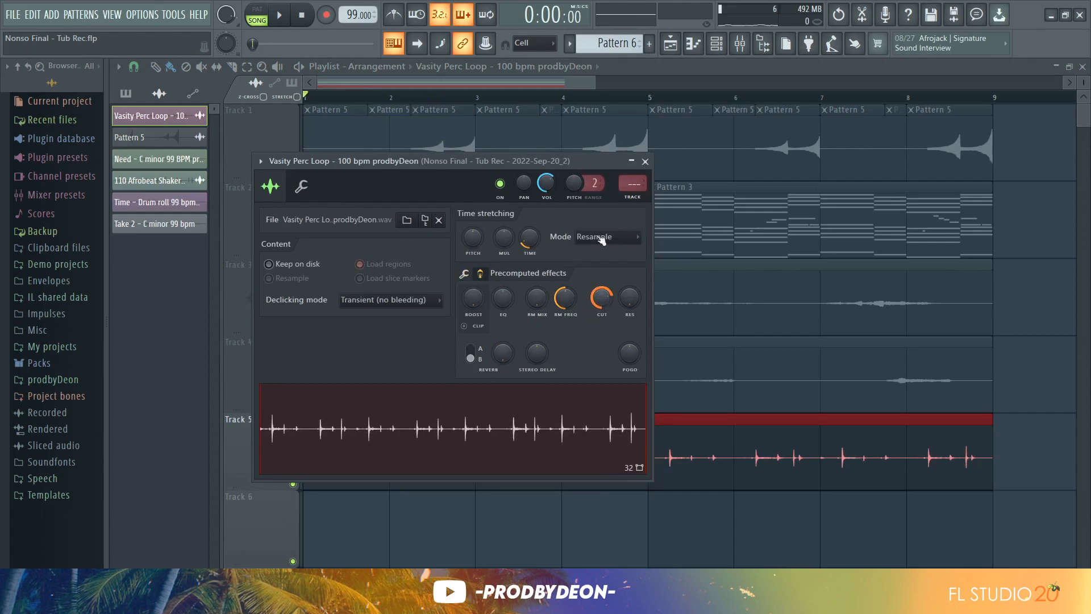
click(645, 162)
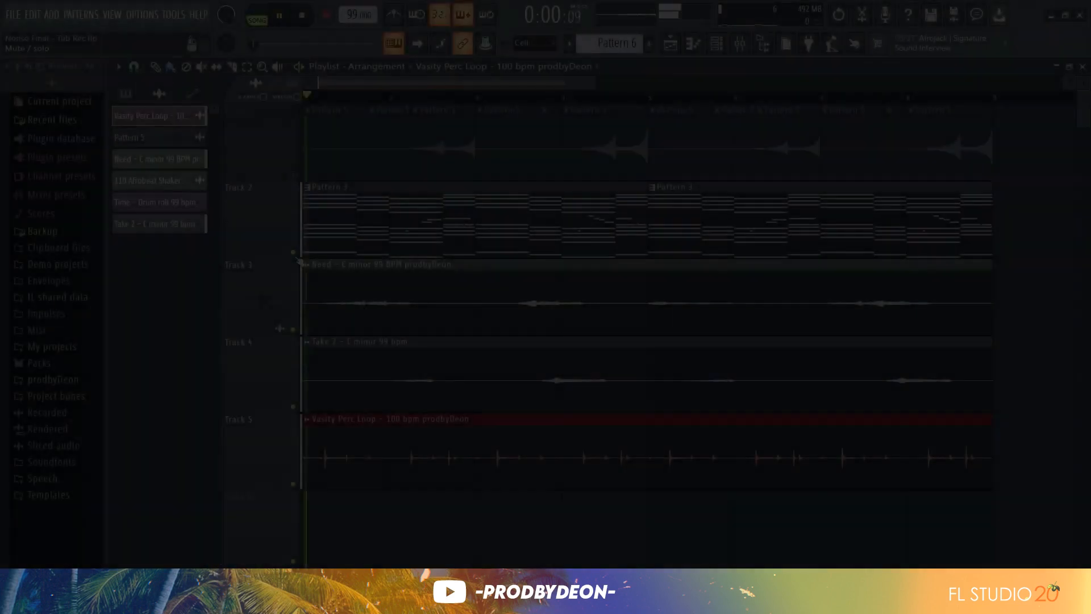
Listen to the arrangement with the Vasity Perc Loop on Track 5 and the 110 Afrobeat Shaker clips on Track 6
key(space)
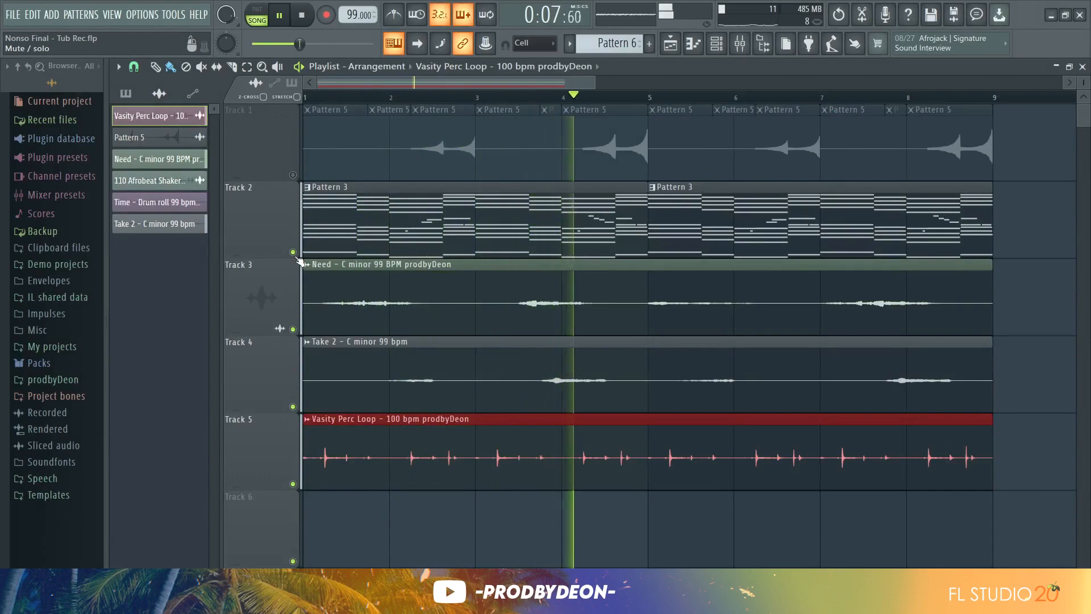
key(space)
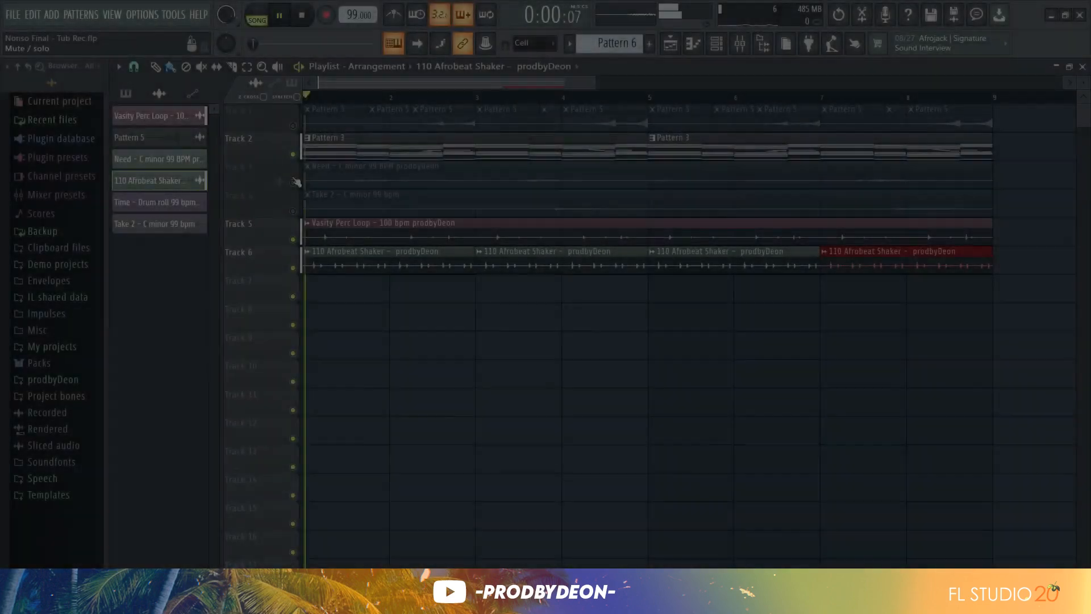
key(space)
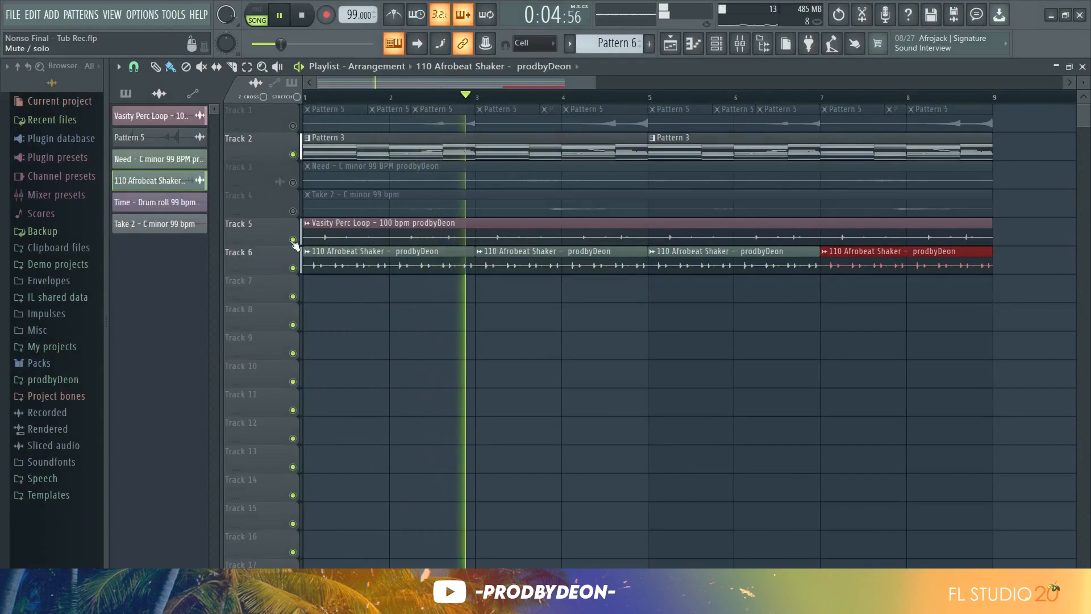
key(space)
Sequence Snare & Counter Snare (8) on steps 4, 13, 20 and 29 of Pattern 9
click(691, 46)
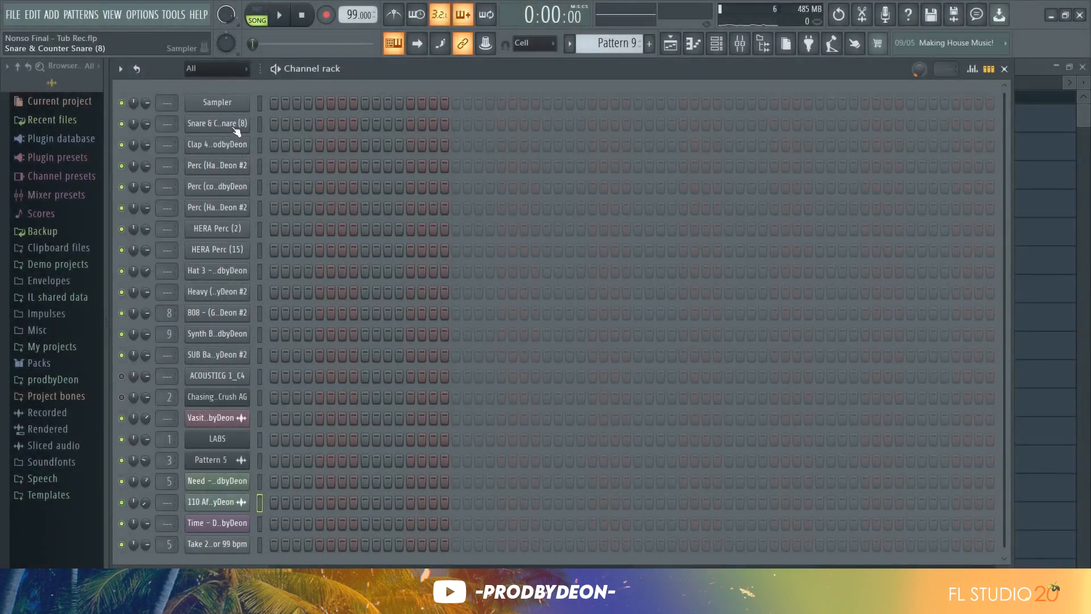
click(235, 128)
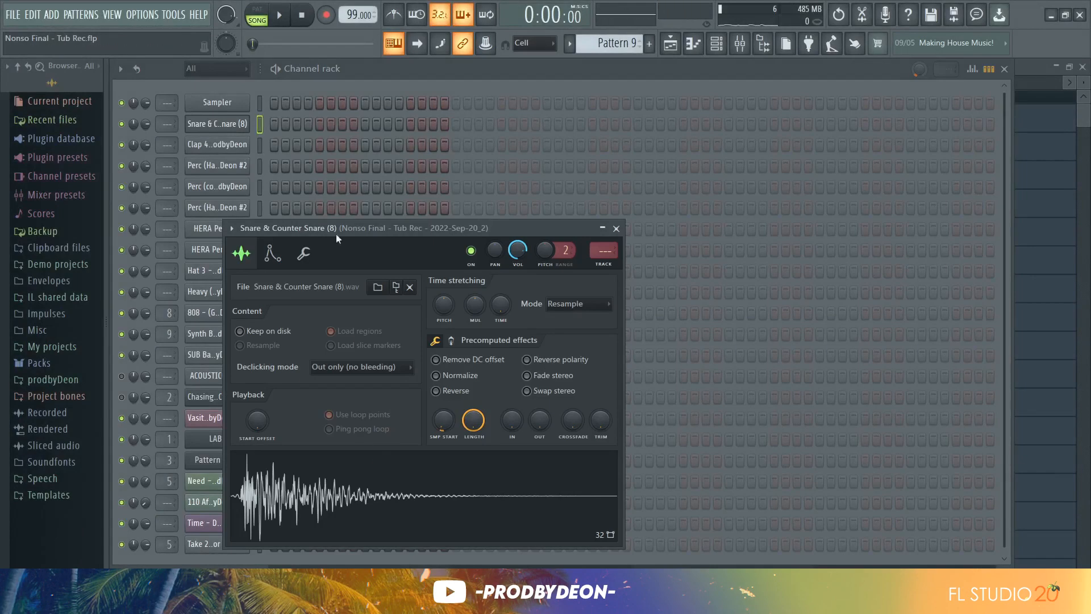
click(308, 124)
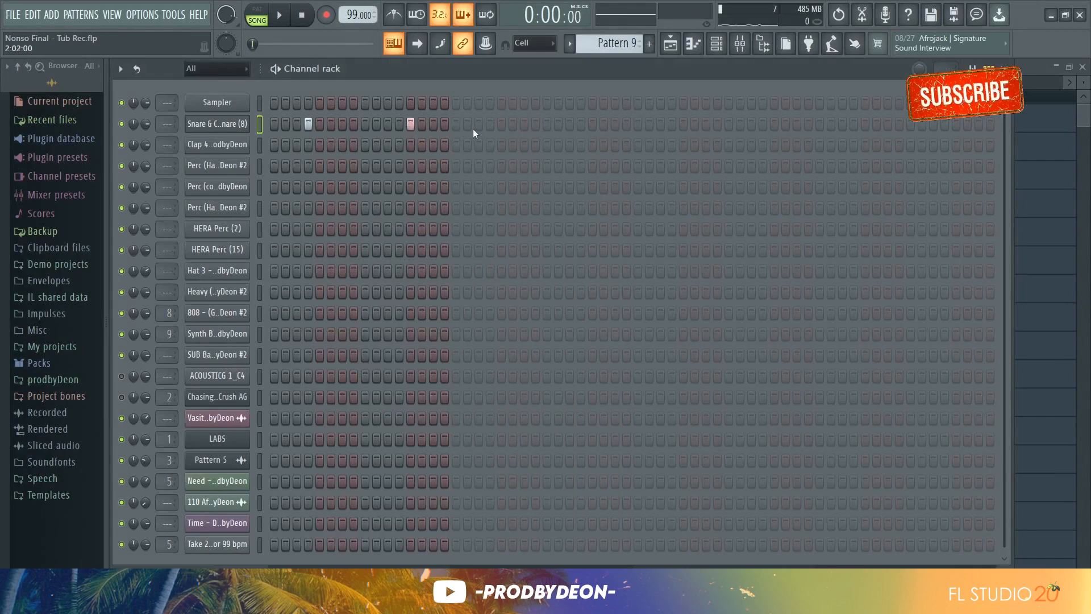
click(492, 128)
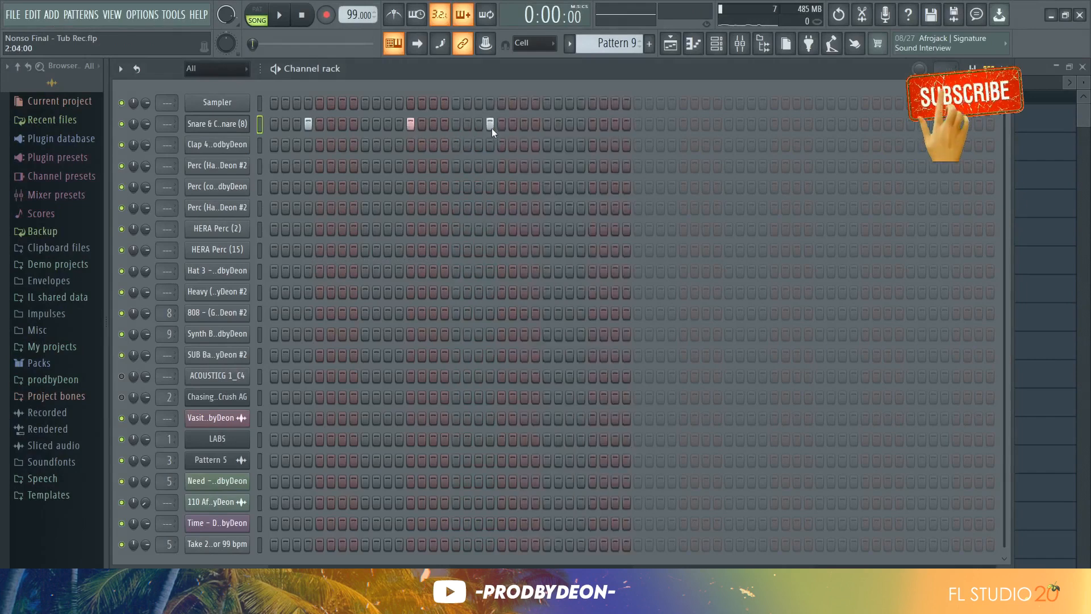
click(591, 126)
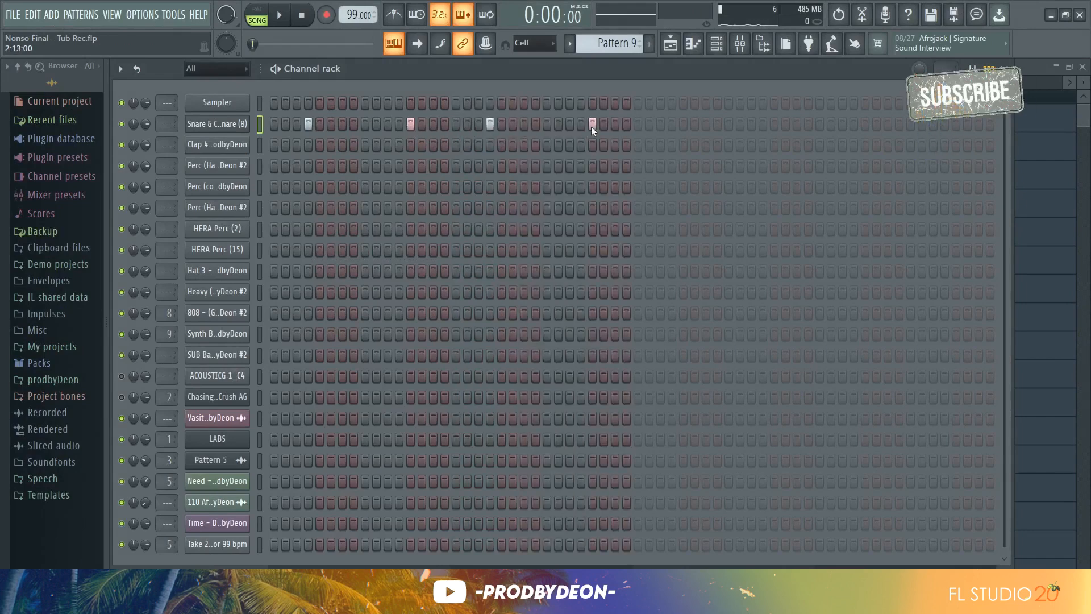
Audition the Clap 4 sample and layer it on steps 13 and 29 of Pattern 9
click(246, 145)
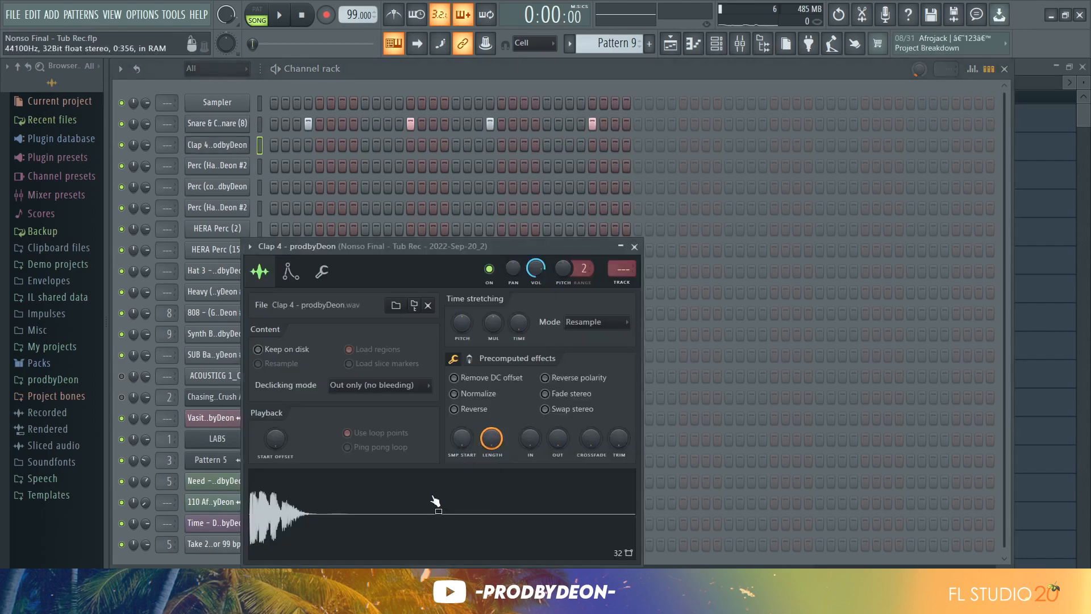
click(409, 145)
click(591, 145)
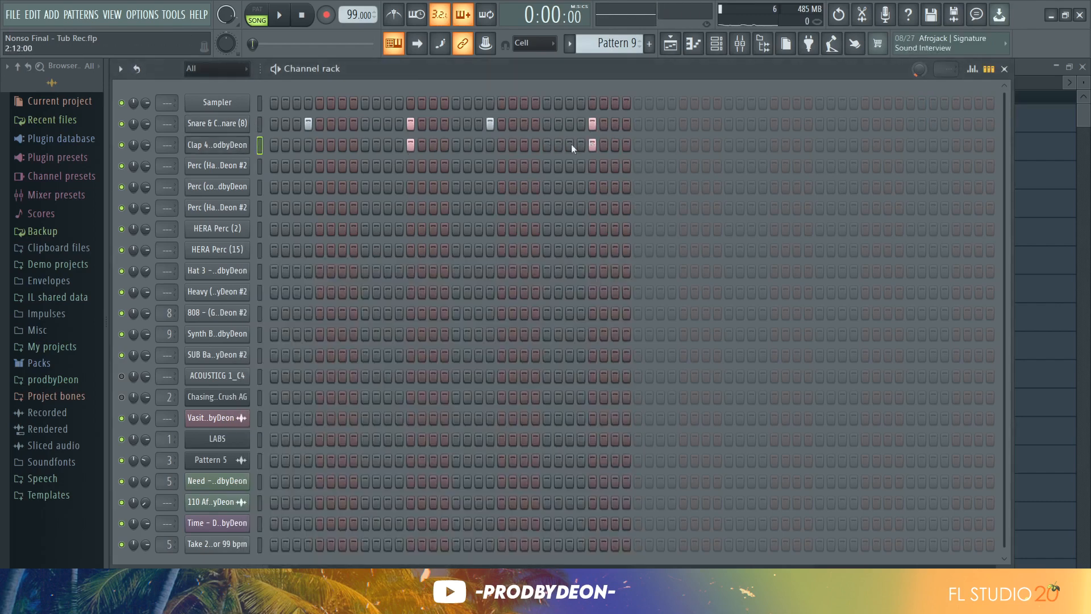
During song playback, add Perc (Hand Drum) hits on steps 7 and 23, and hits on steps 15 and 31 of the next perc channel
key(space)
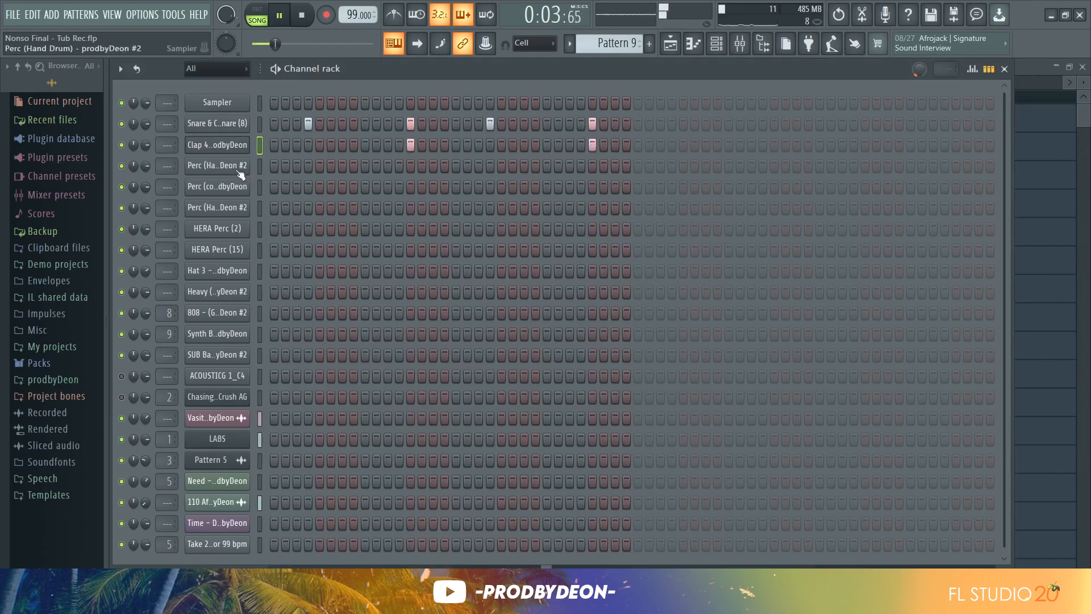
click(344, 166)
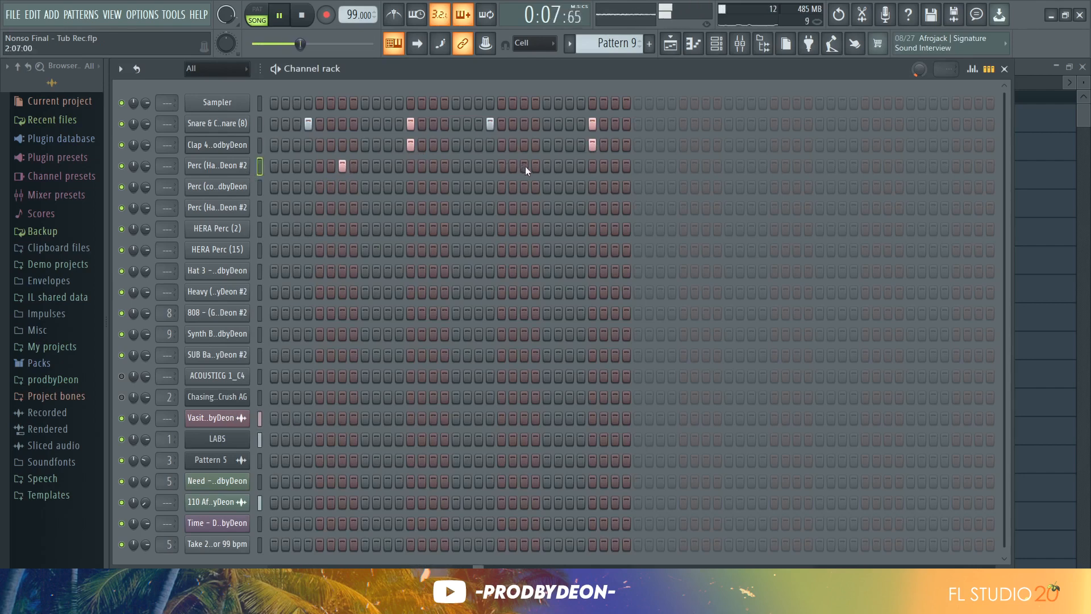
key(space)
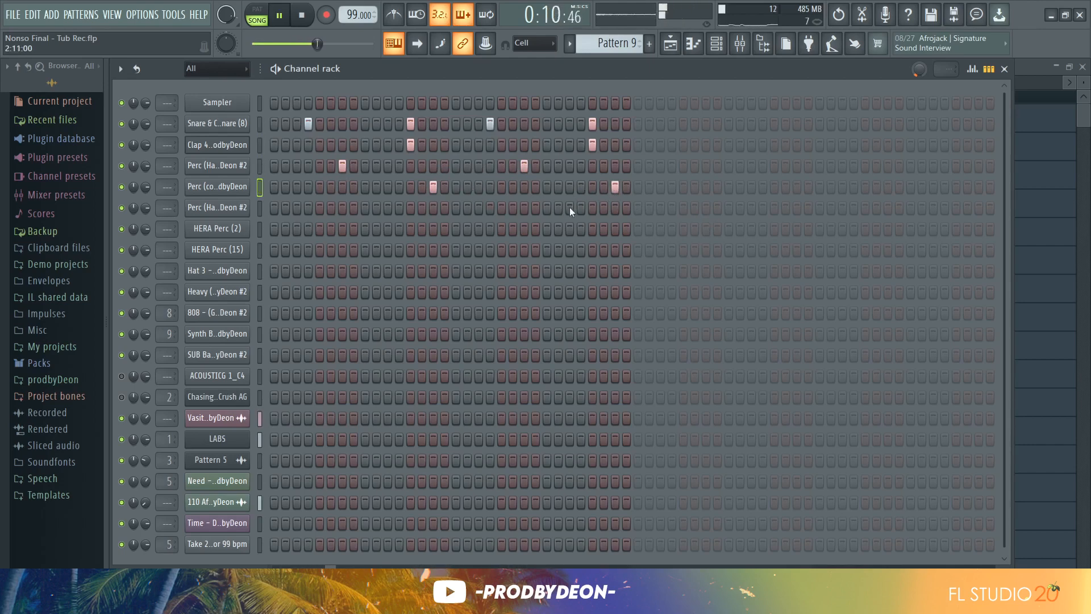
Add a Perc (Hand Drum Conga) hit on step 31 and HERA Perc (2) hits on steps 11 and 27
click(199, 209)
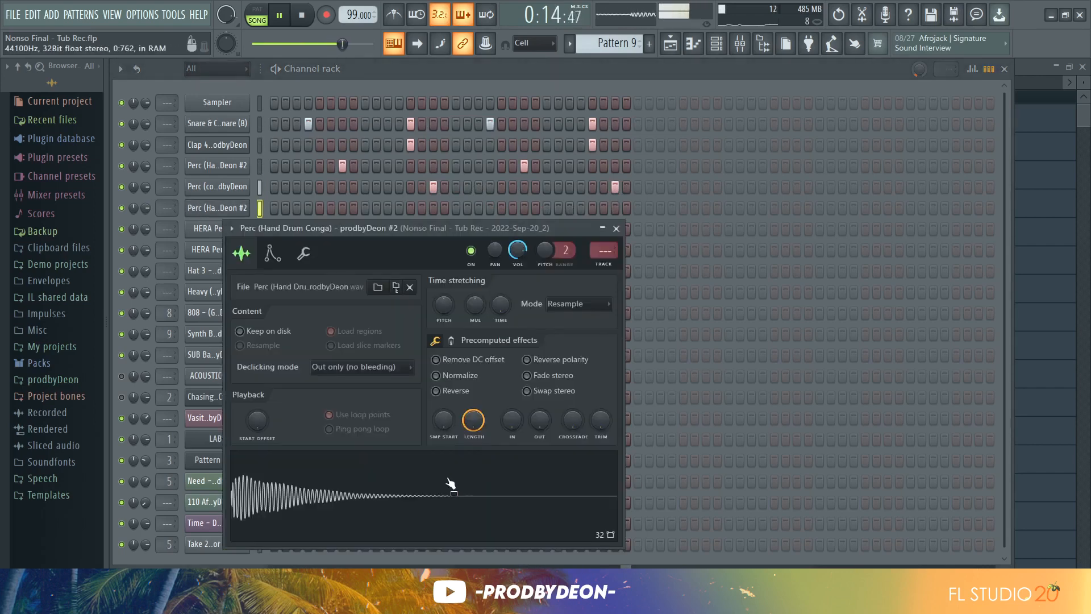
click(614, 208)
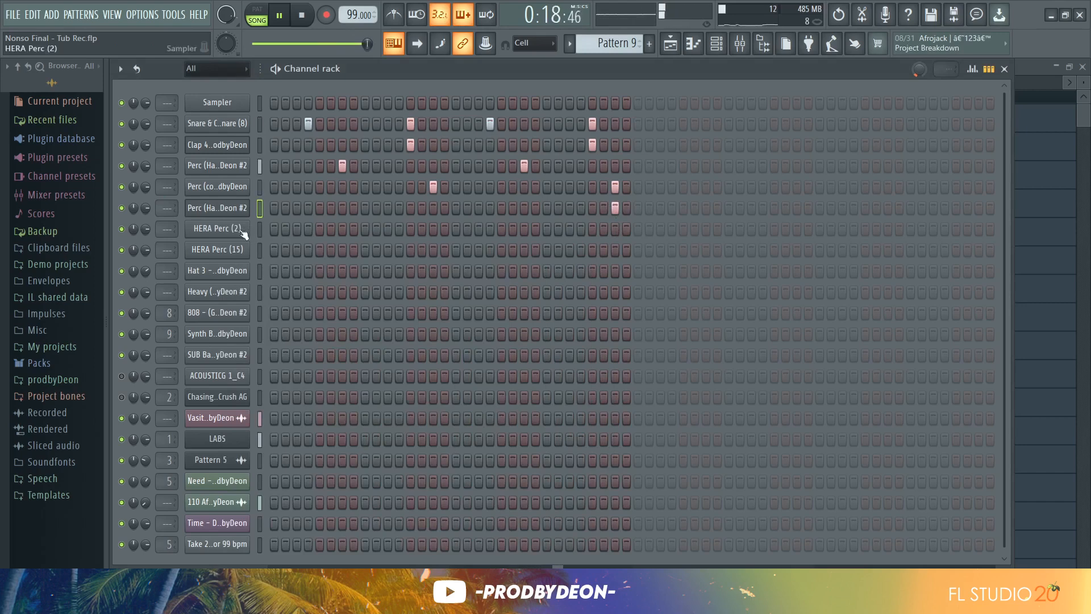
click(387, 228)
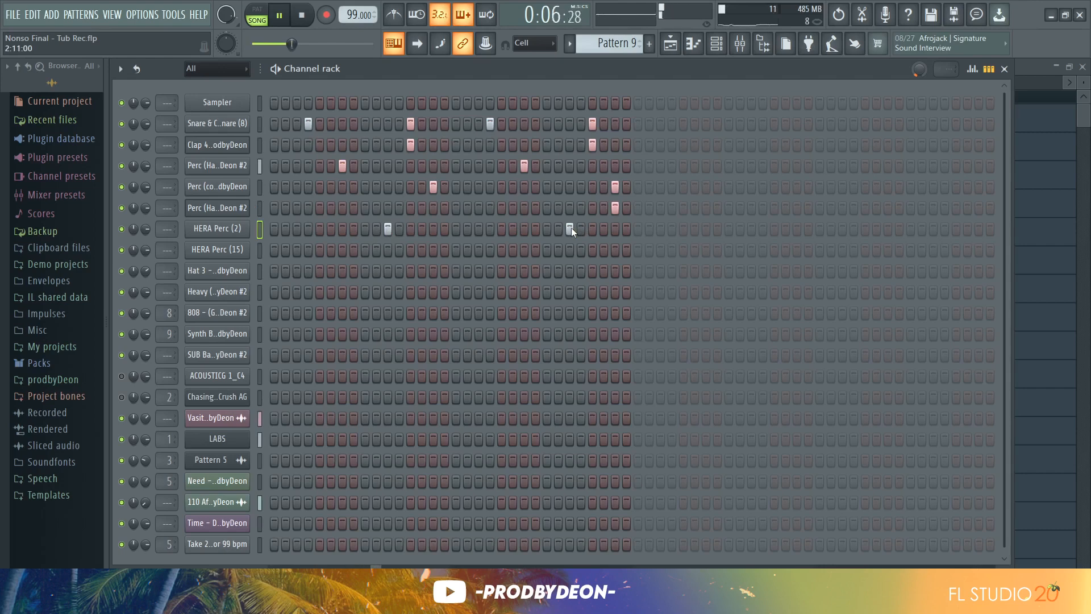
key(space)
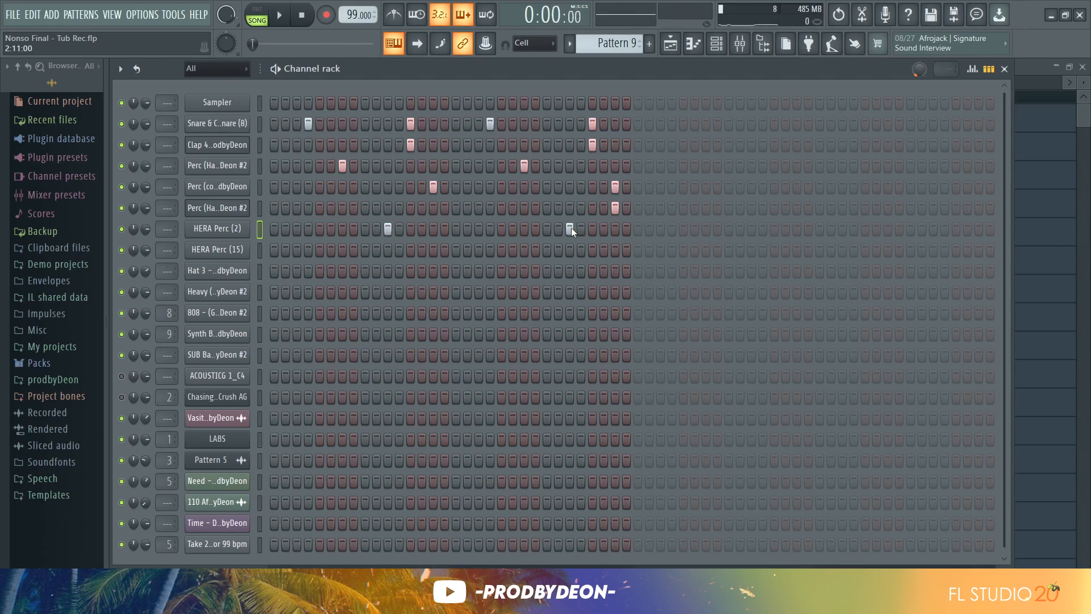
Replace the HERA Perc (2) hits on steps 11 and 27 with HERA Perc (15), and put HERA Perc (2) on step 1
click(389, 248)
key(space)
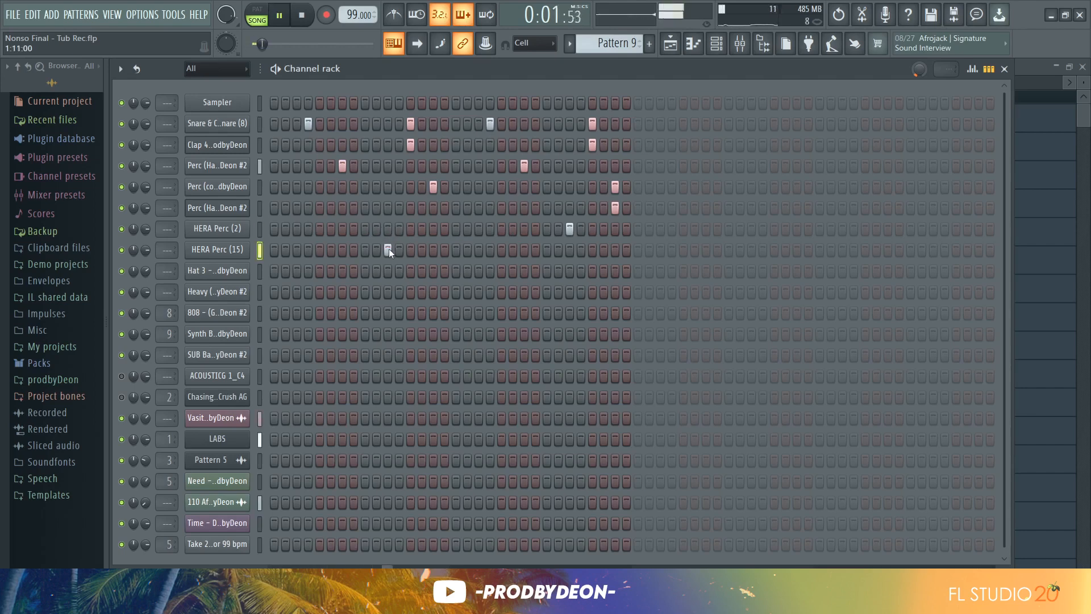
click(567, 253)
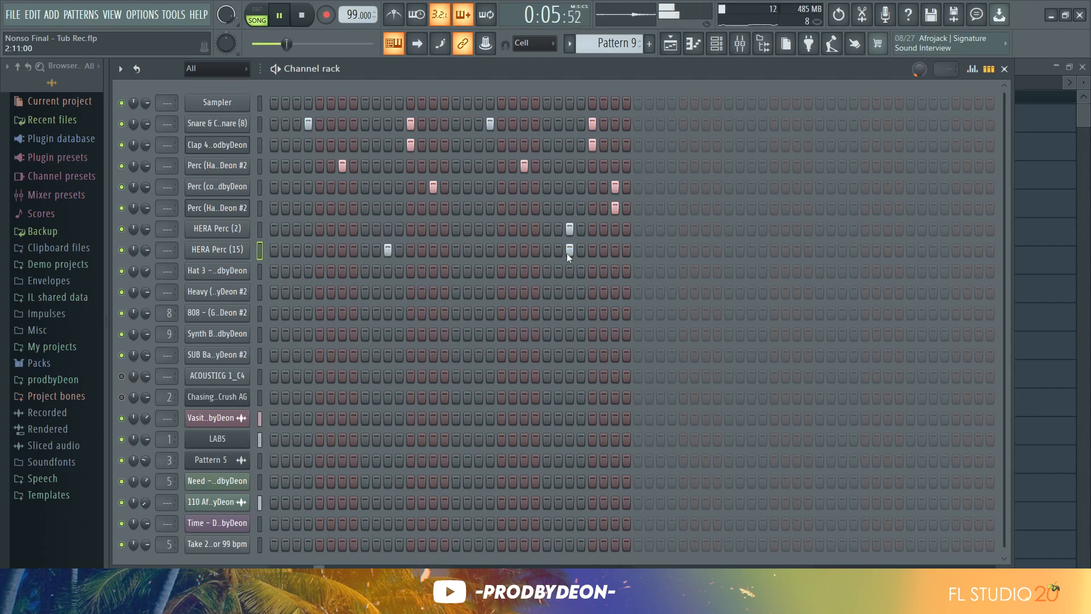
right_click(568, 231)
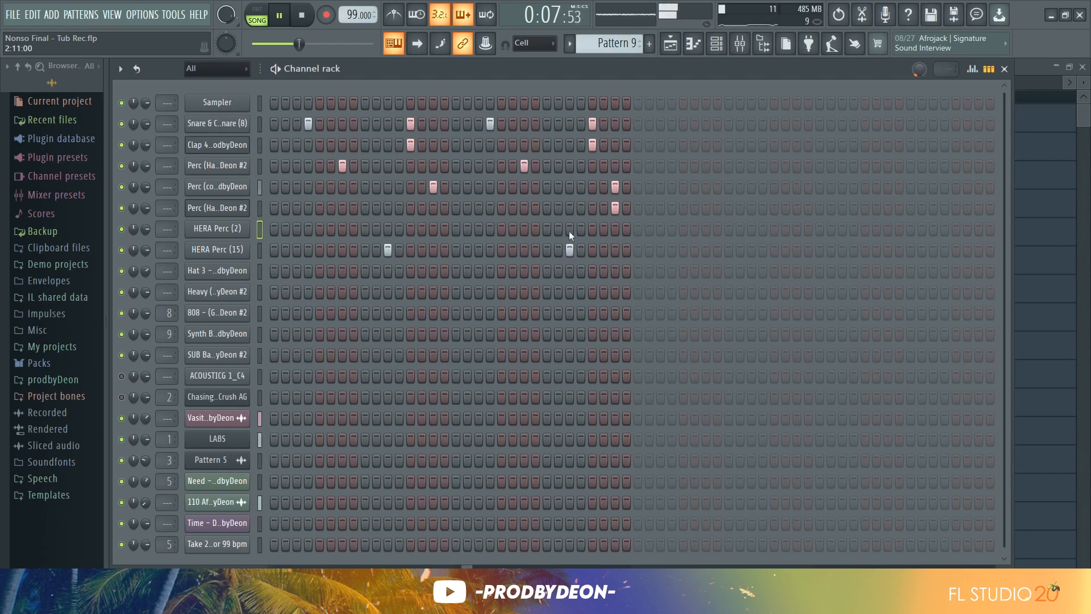
click(274, 229)
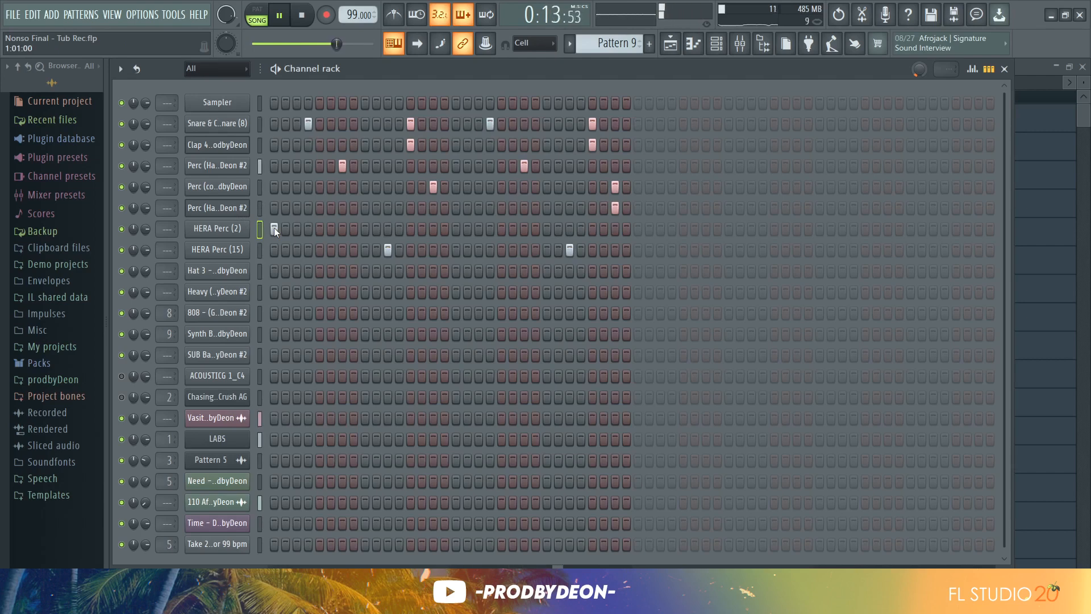
Sequence the Heavy channel on steps 1, 11 and 17 of Pattern 9 while listening to the song
click(275, 291)
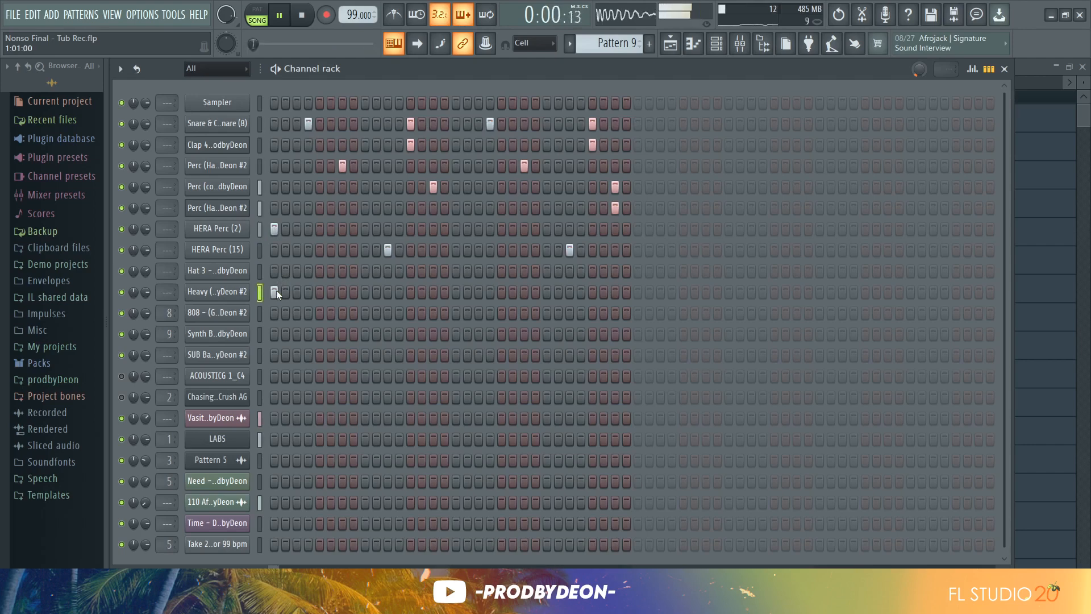
click(433, 292)
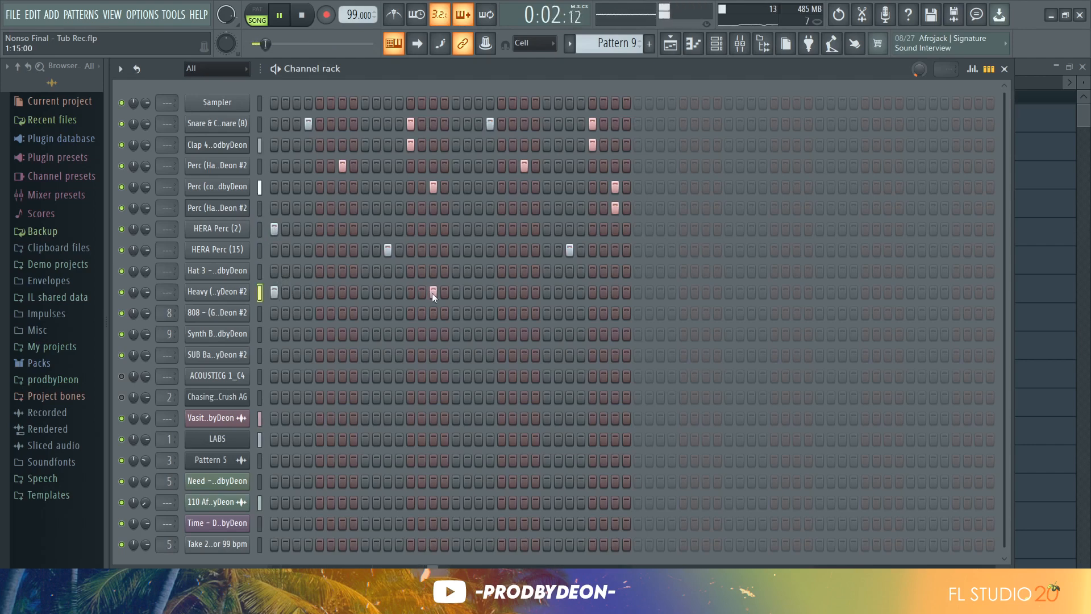
key(space)
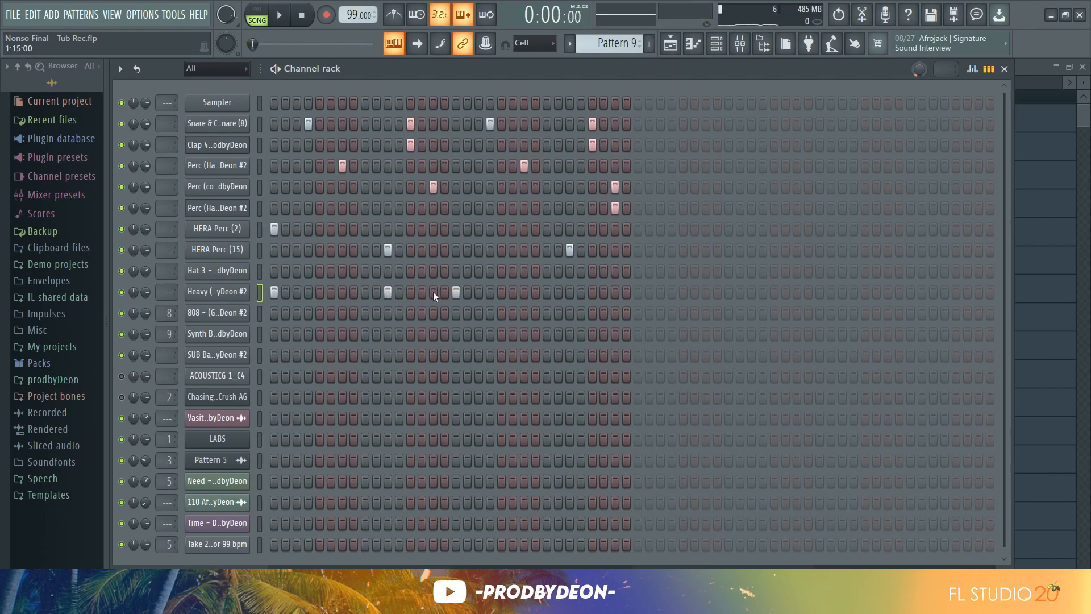
Add Heavy channel hits on steps 20 and 27 of Pattern 9 during song playback, then stop the song
key(space)
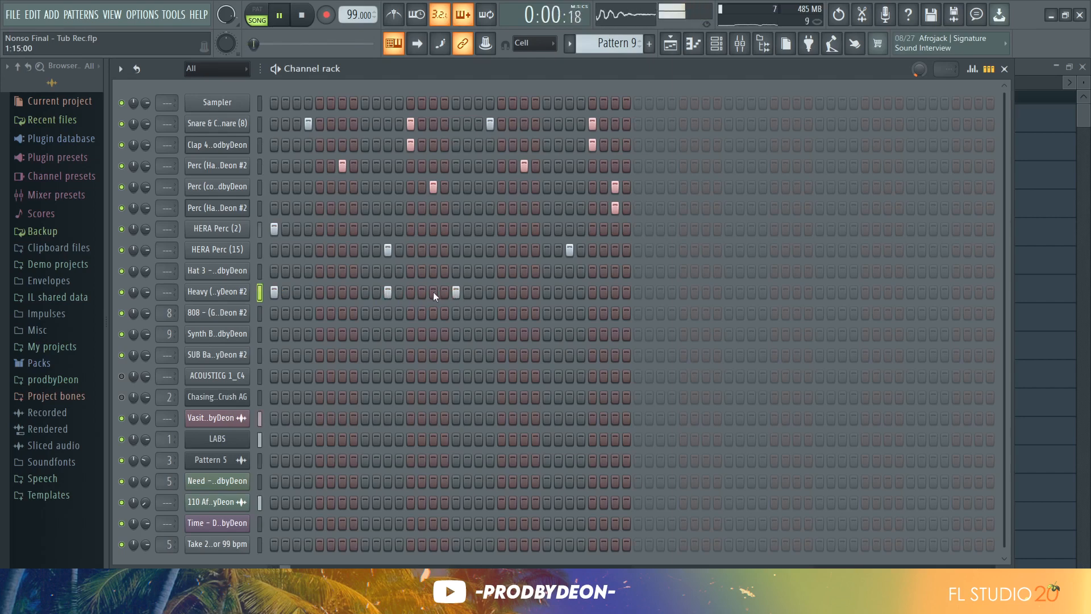
click(489, 291)
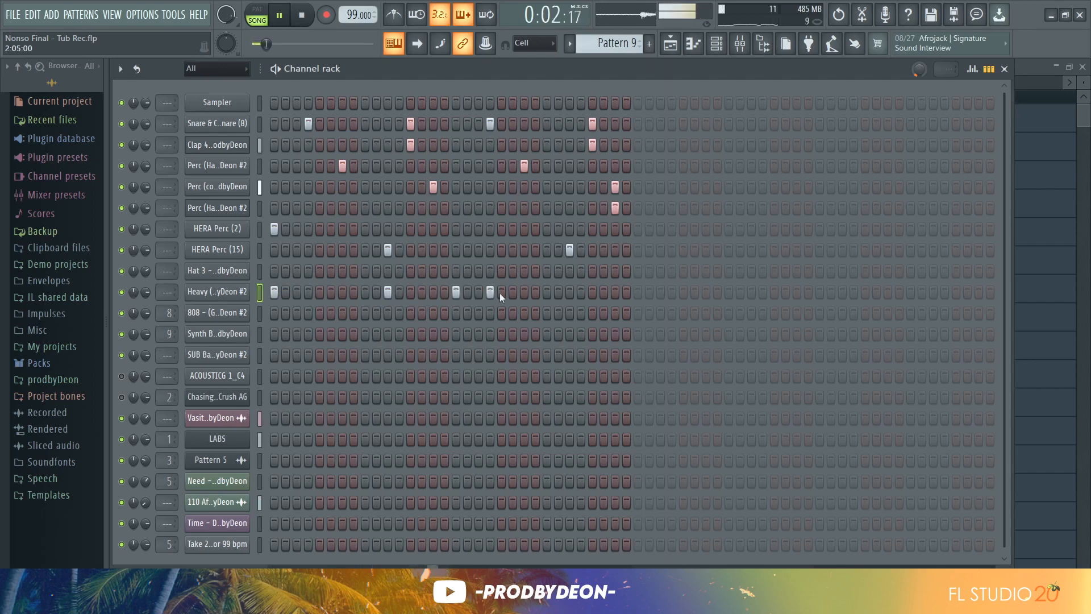
click(570, 291)
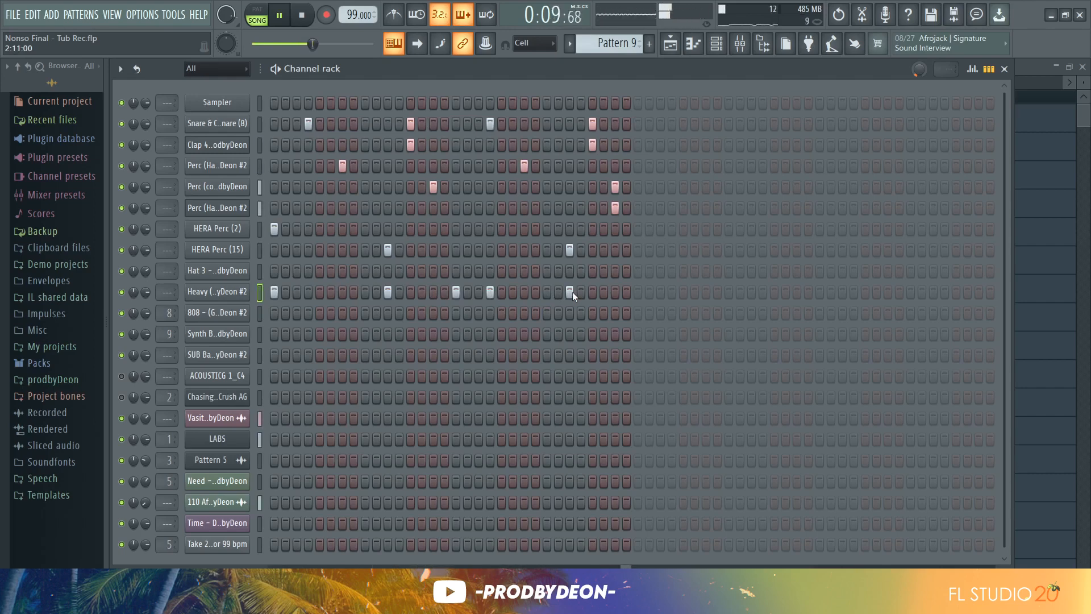
key(space)
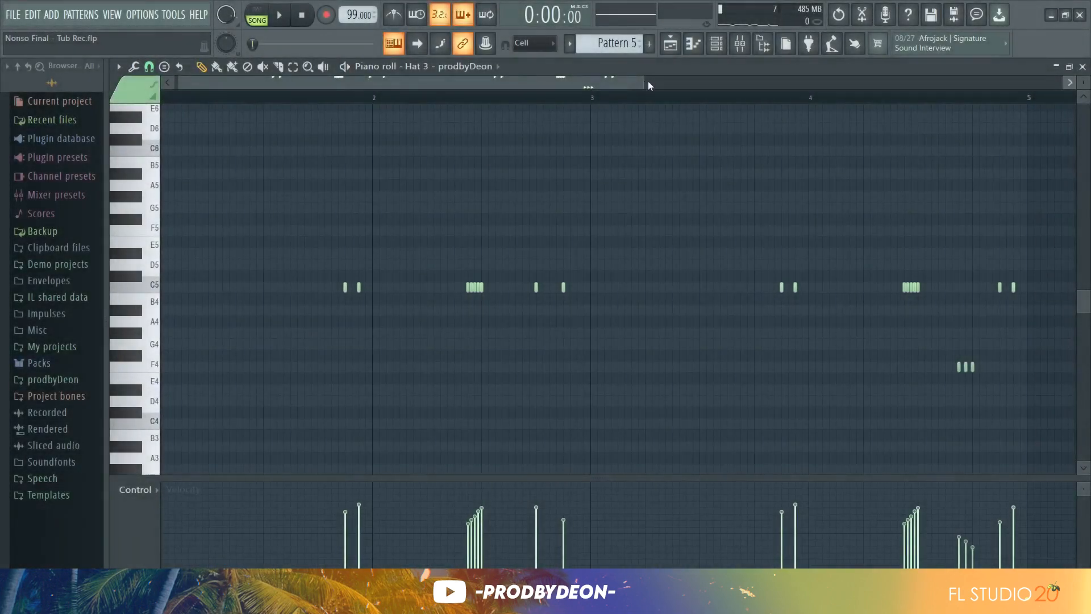
Review the Hat 3 notes in Pattern 5 during song playback, showing the note pan values in place of velocity
drag(646, 83, 670, 81)
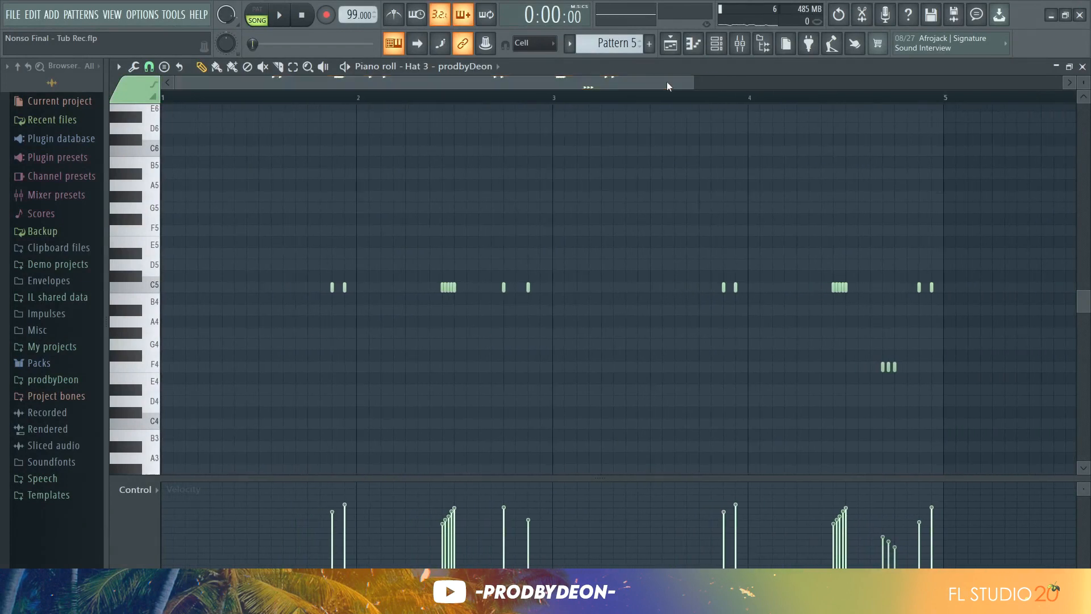
key(space)
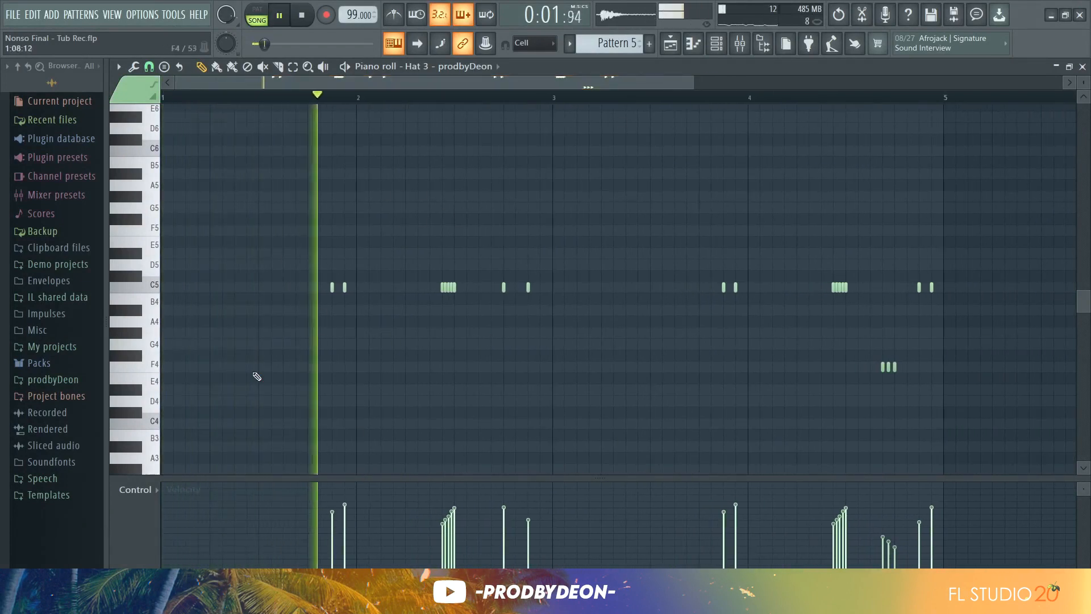
click(168, 492)
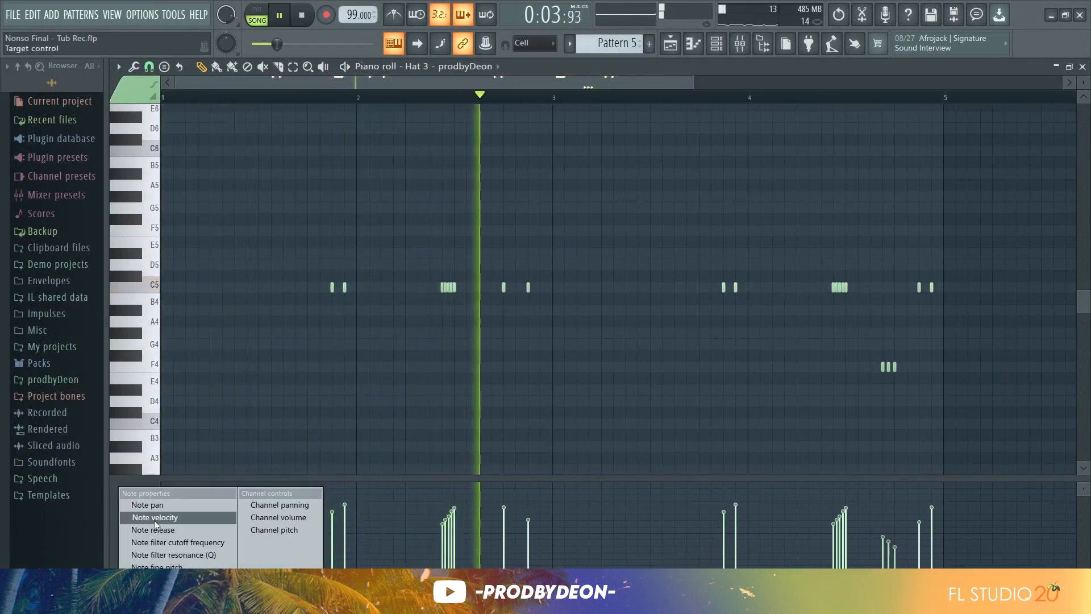
click(155, 505)
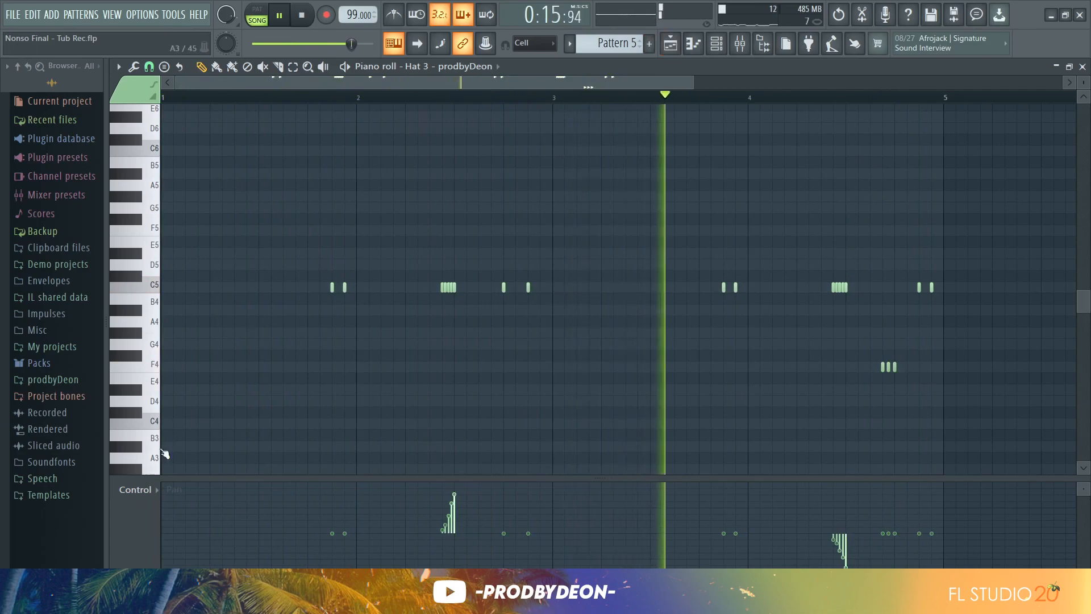
key(space)
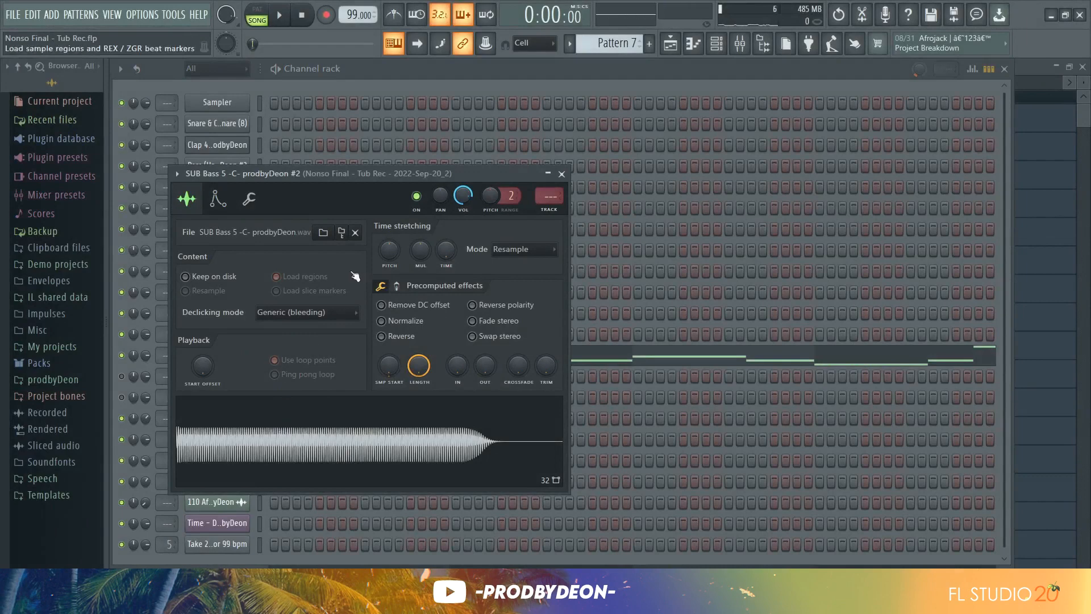
Inspect the SUB Bass 5 volume envelope and listen to its piano roll notes in Pattern 7
click(217, 199)
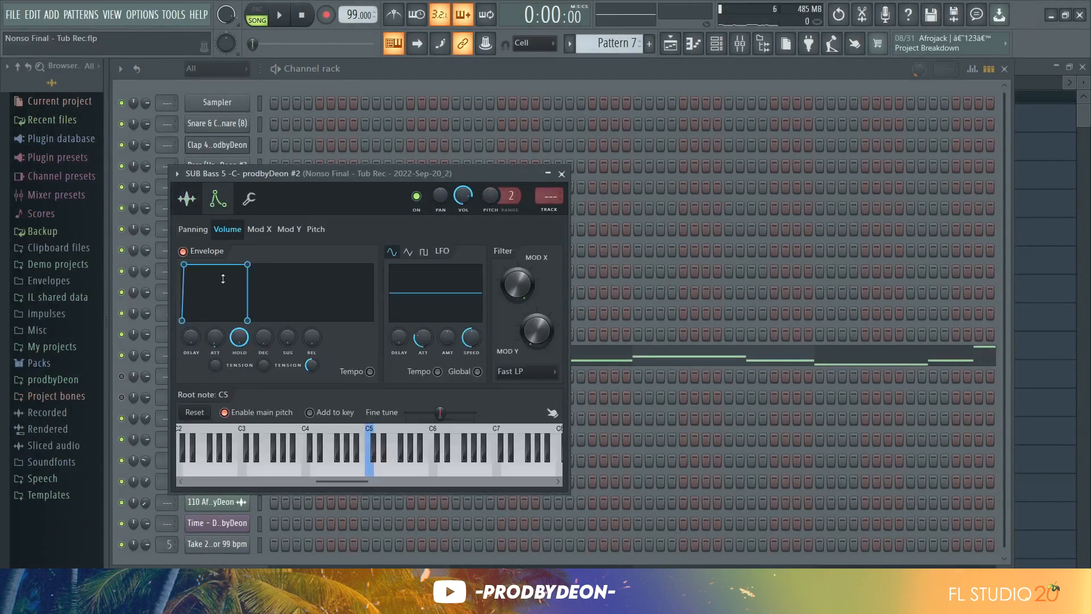
click(693, 43)
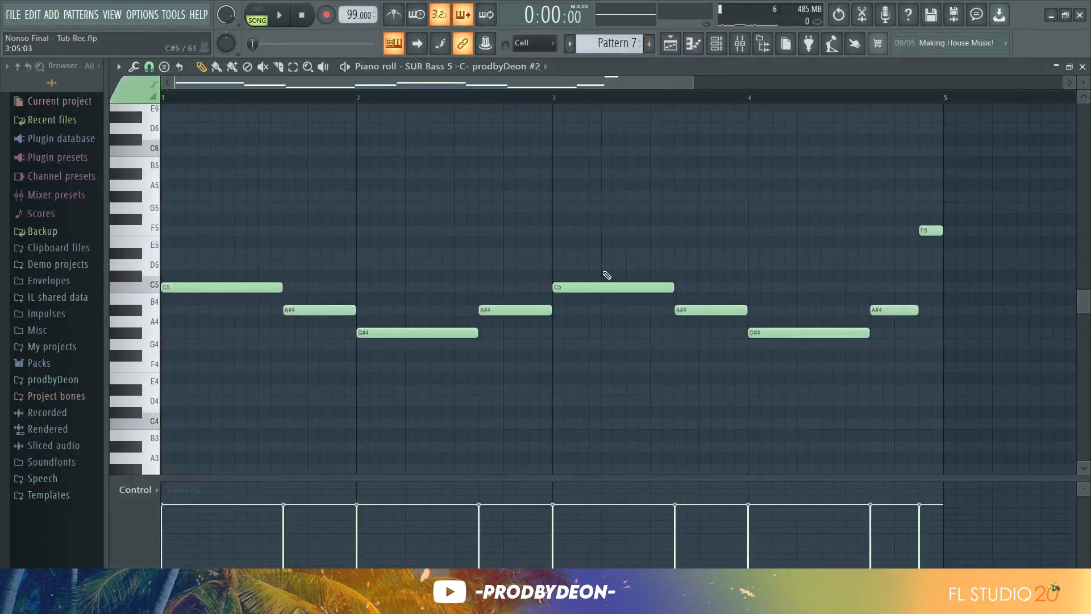
key(space)
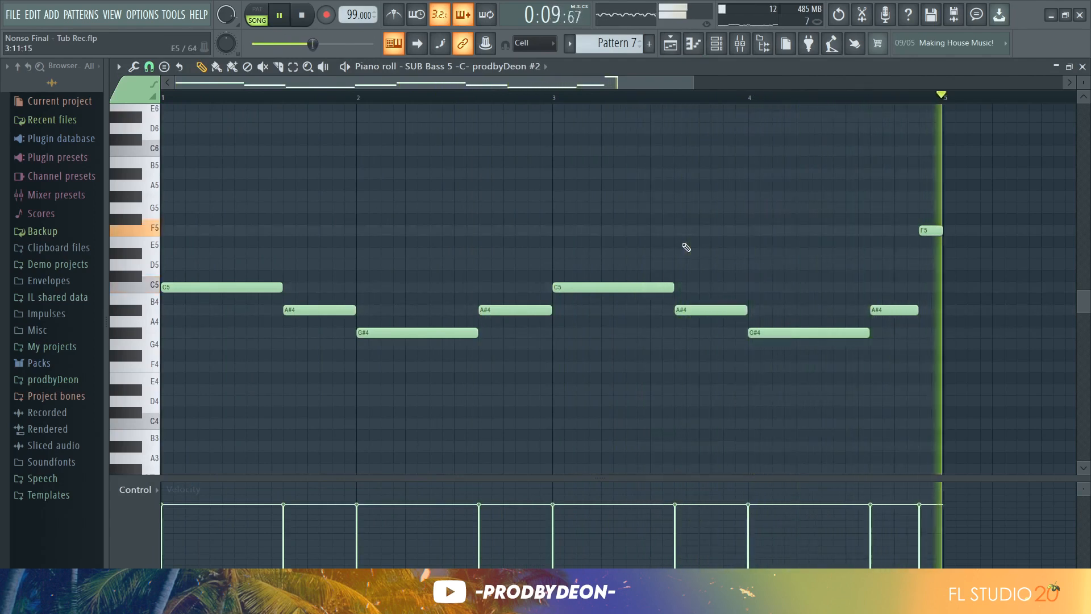
key(space)
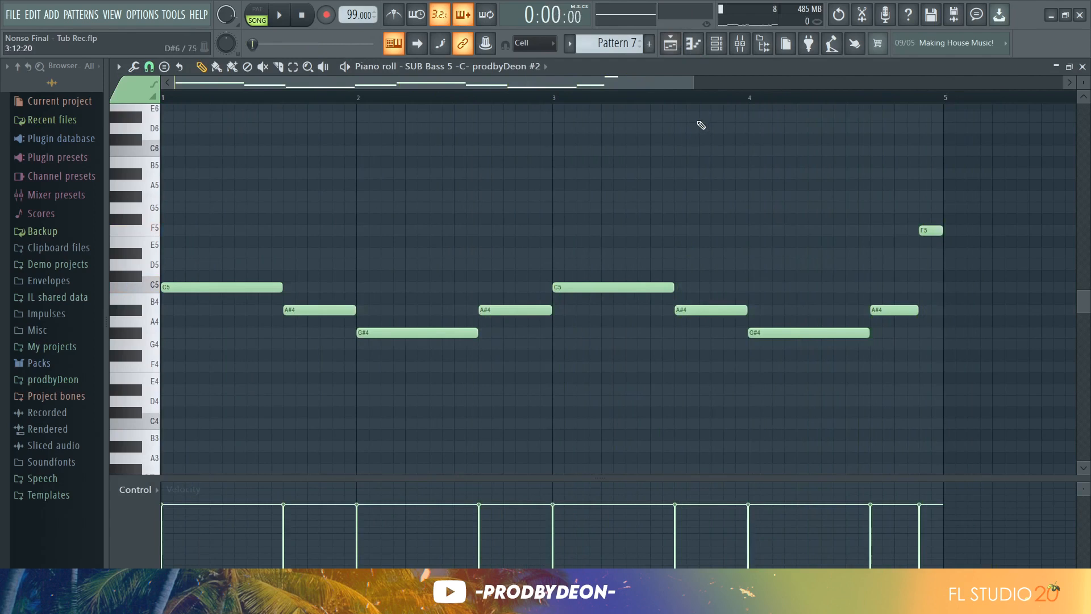
Raise the Boost precomputed effect on the 808 (Generic Spinz) sample slightly
click(716, 44)
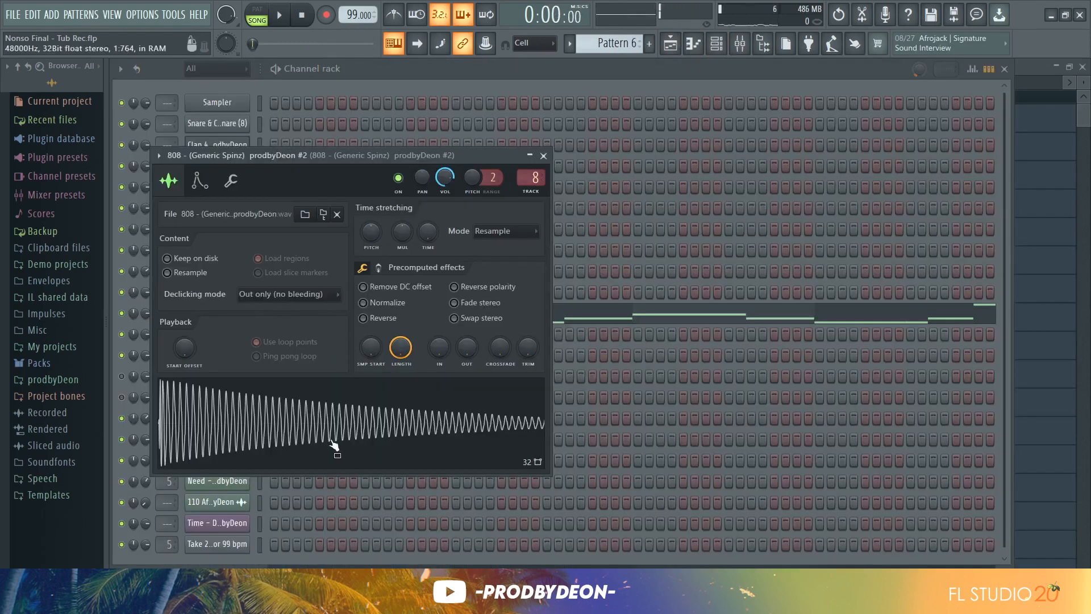
click(379, 268)
drag(377, 293, 377, 290)
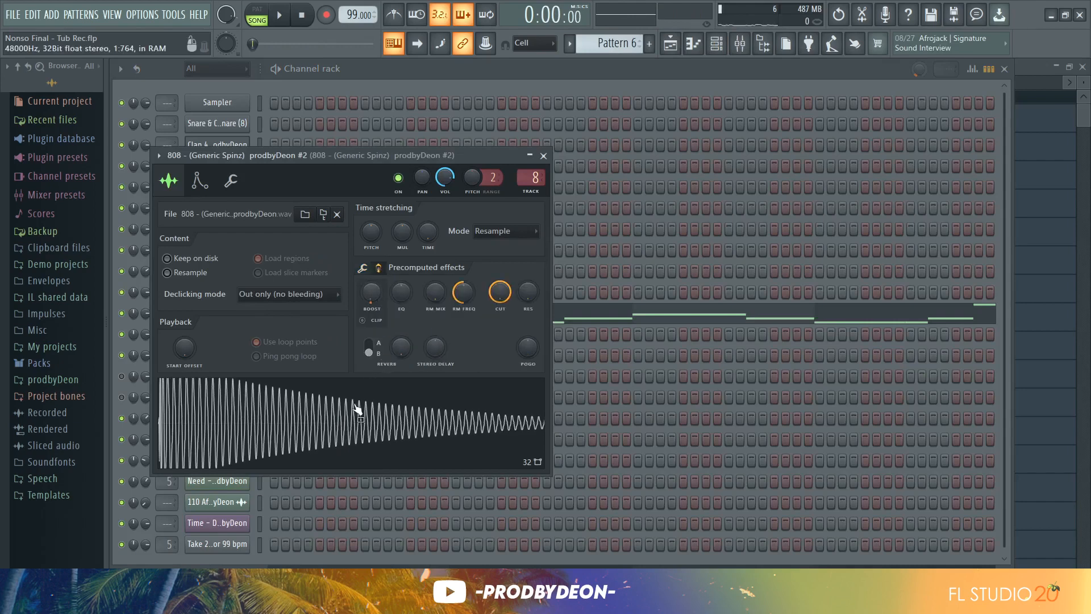
Review the 808 (Generic Spinz) piano roll notes in Pattern 6, including the highest one, while playing the song
click(693, 44)
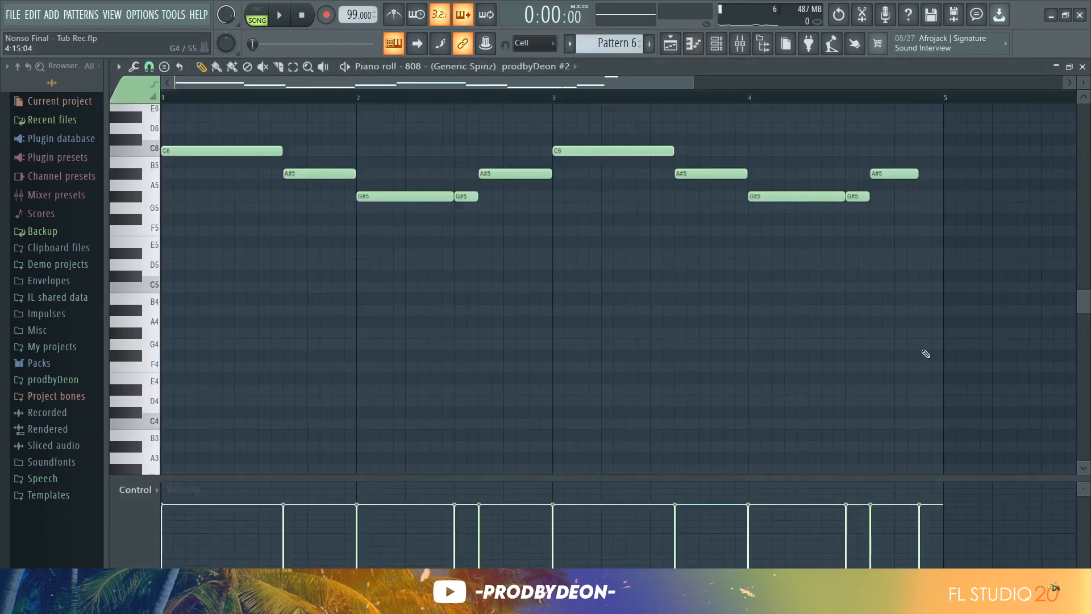
drag(1085, 304, 1083, 261)
key(space)
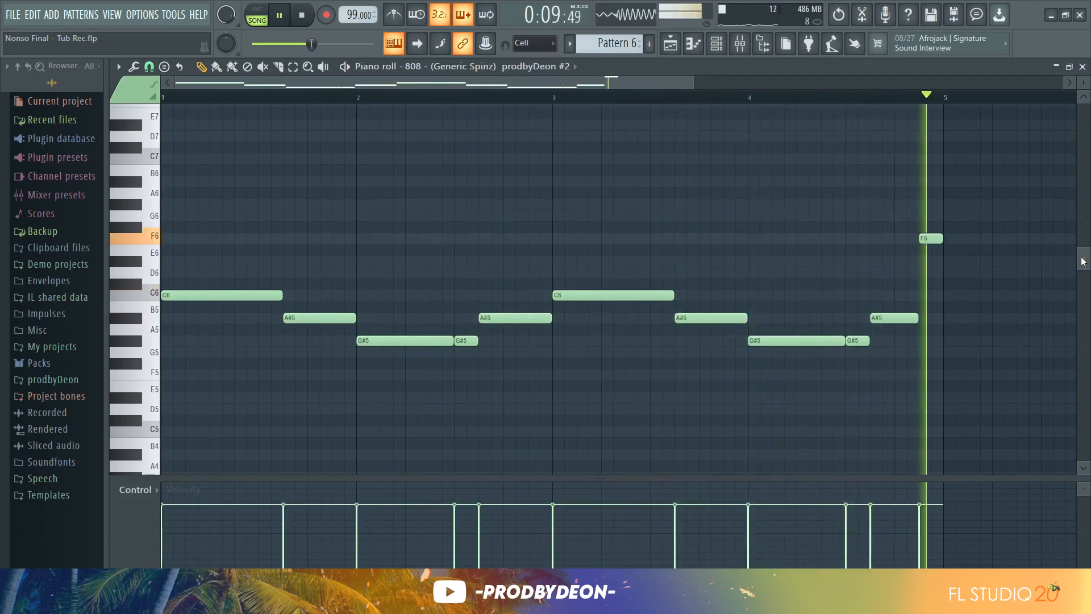
key(space)
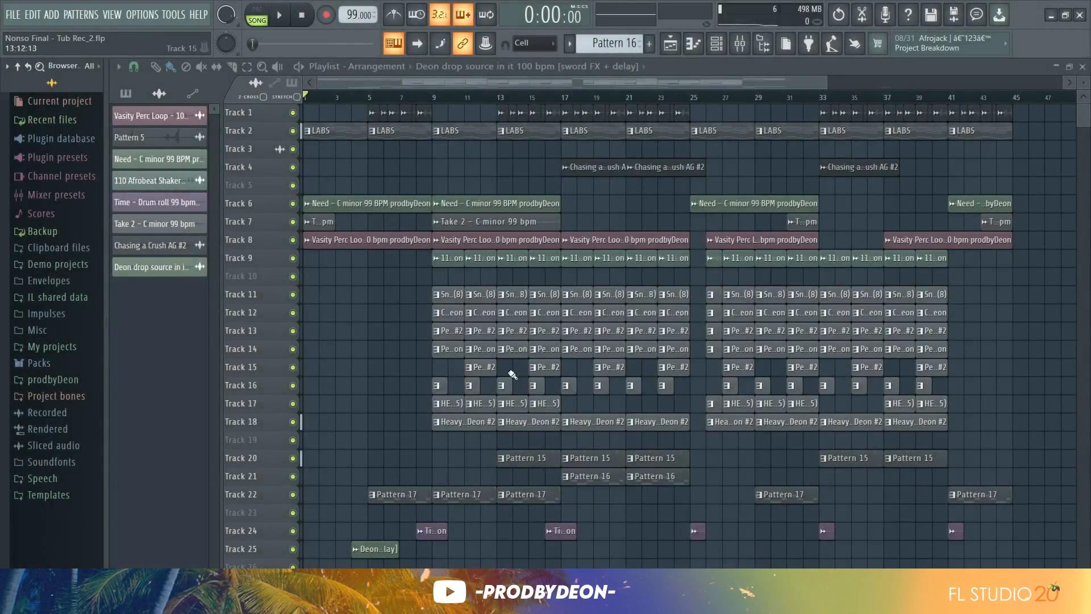
Play the full song arrangement from the start of the Playlist
key(space)
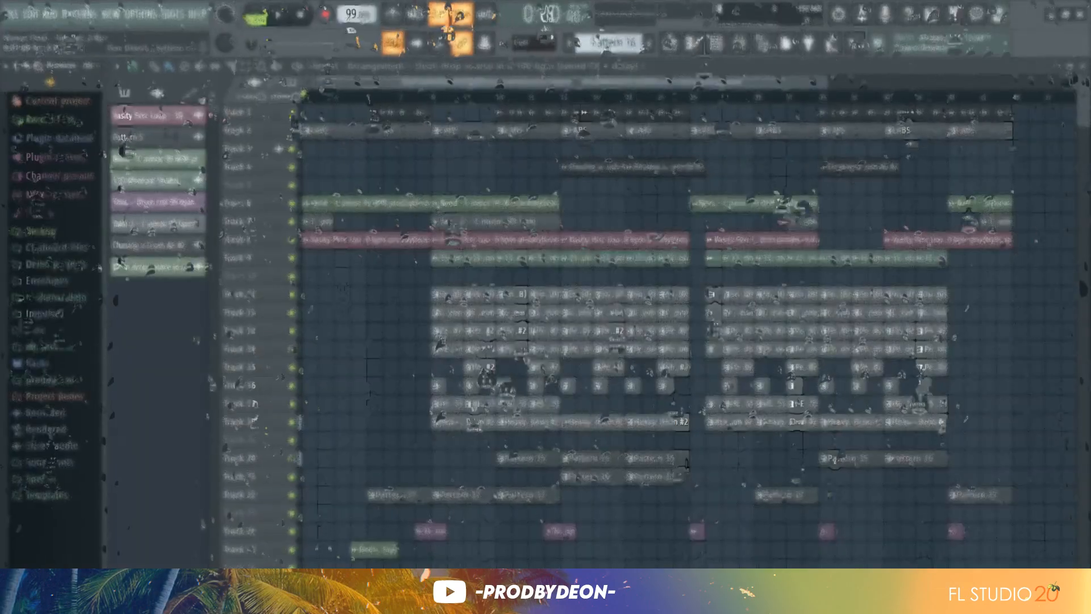